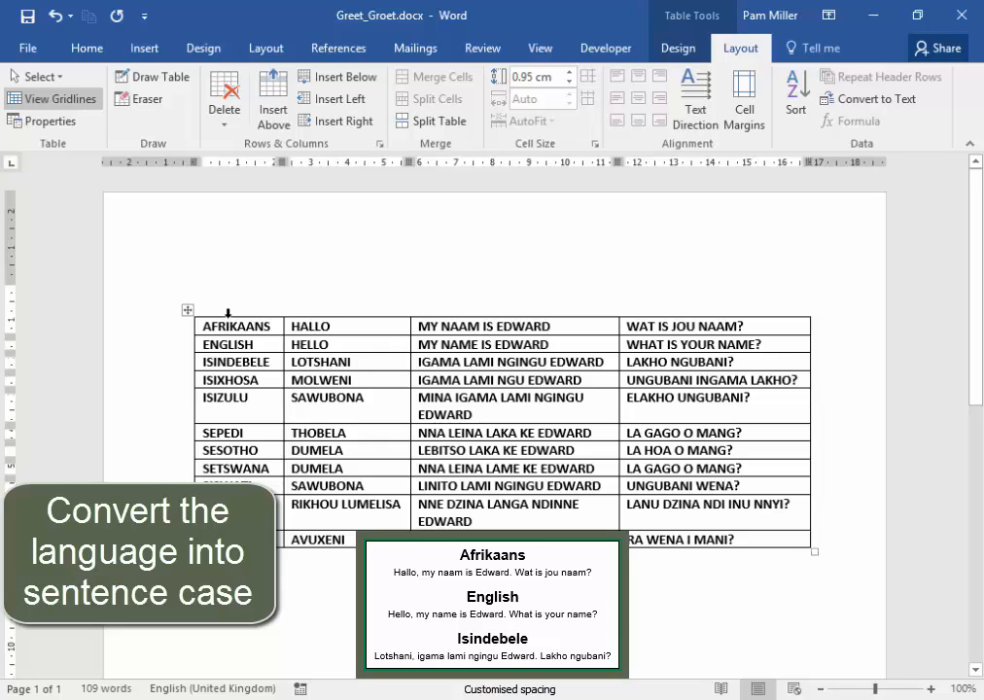
- Convert the language names in the table's first column to sentence case
left_click(227, 313)
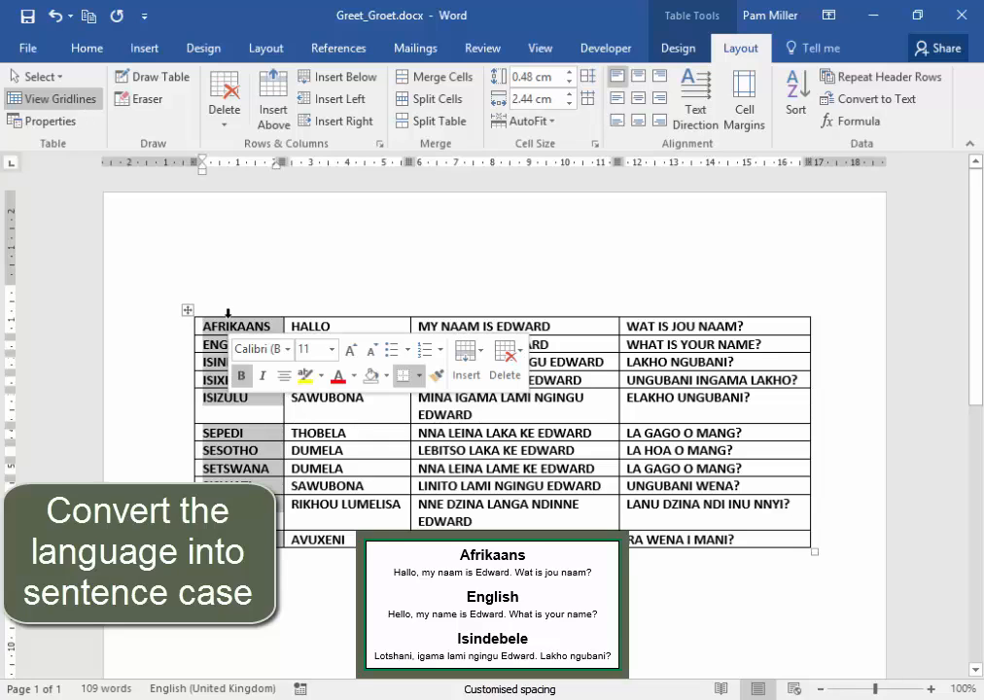
left_click(90, 54)
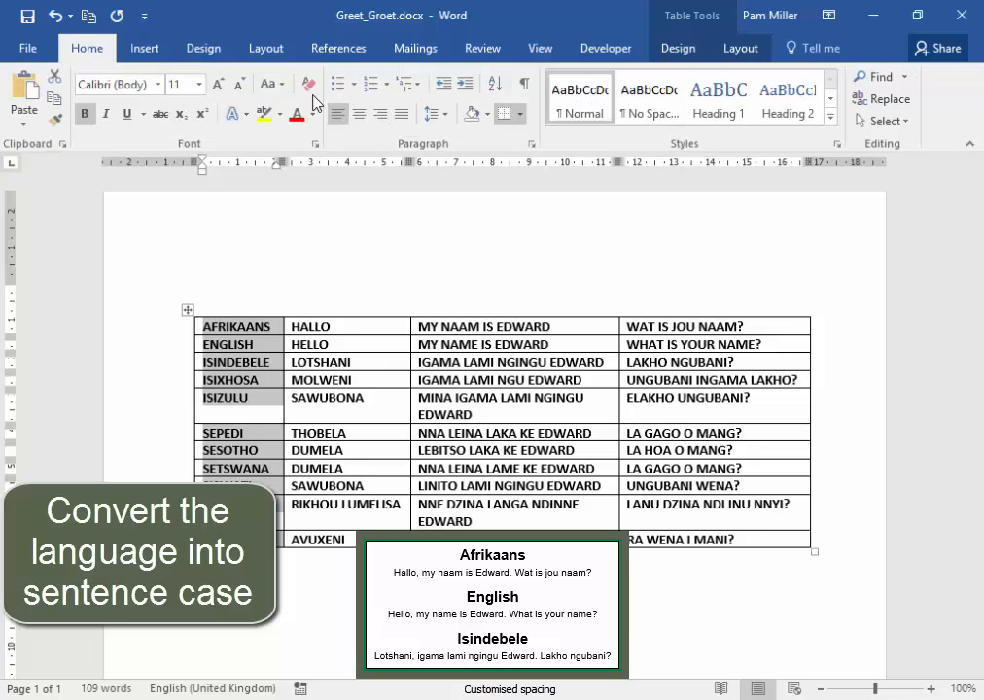
left_click(283, 87)
left_click(277, 108)
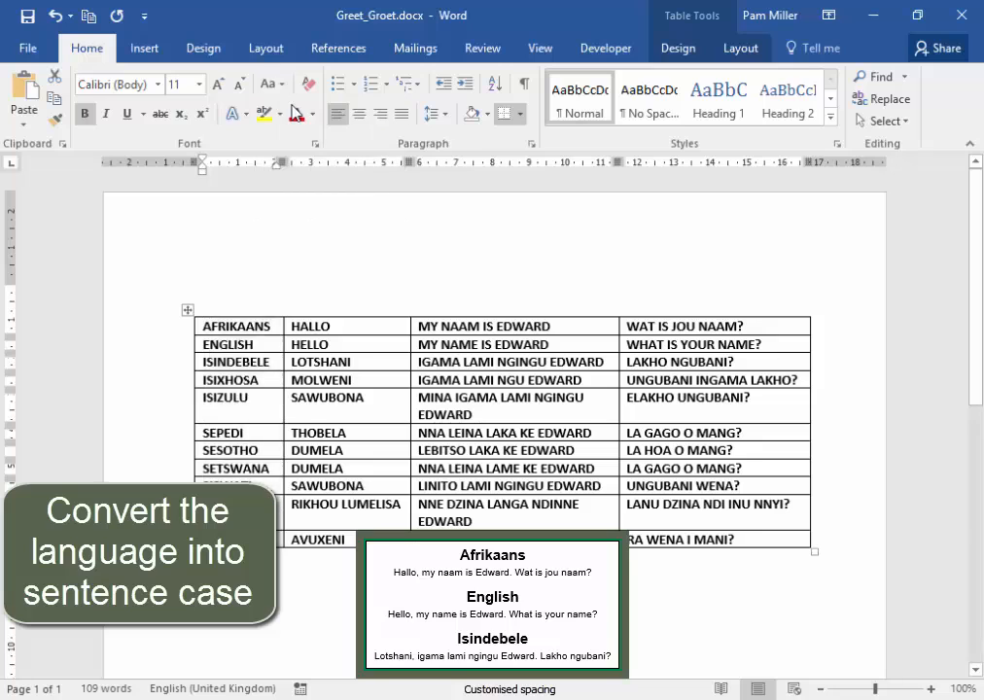
left_click(387, 605)
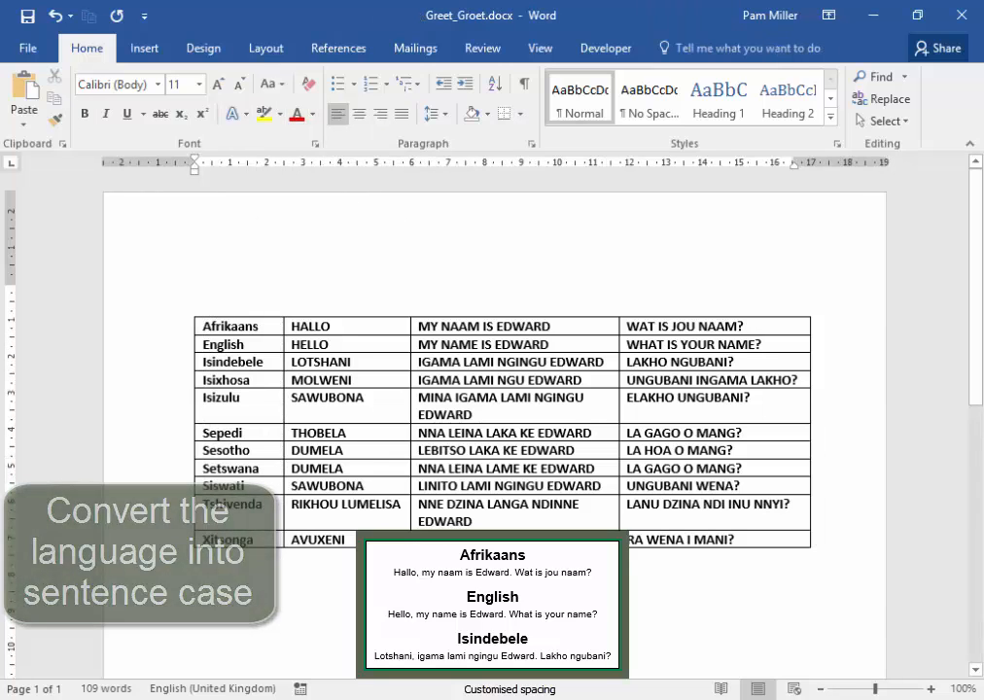
- Change the initial letter of Isindebele, Isixhosa and Isizulu in the language column to a lowercase "i"
double_click(206, 363)
key("Delete")
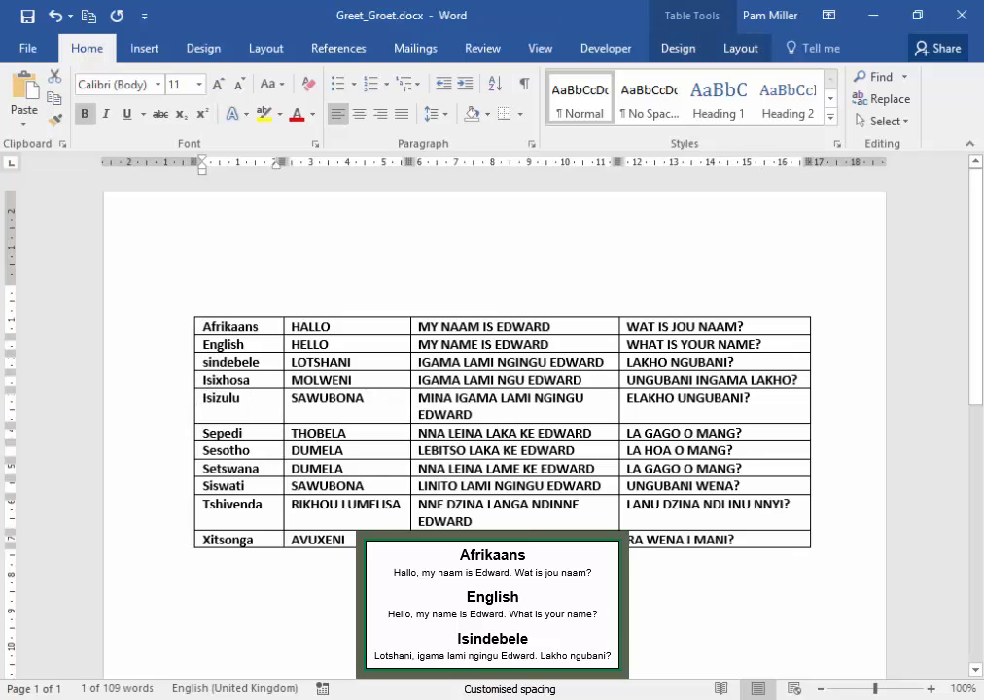
type("I")
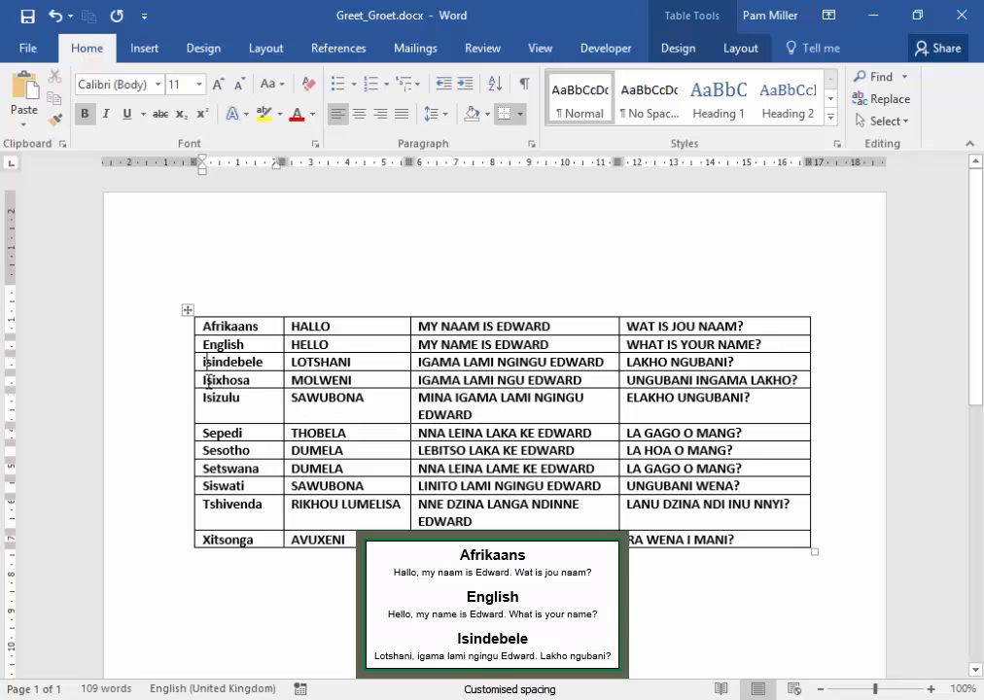
left_click(208, 380)
key("BackSpace")
type("i")
left_click(206, 399)
key("BackSpace")
type("i")
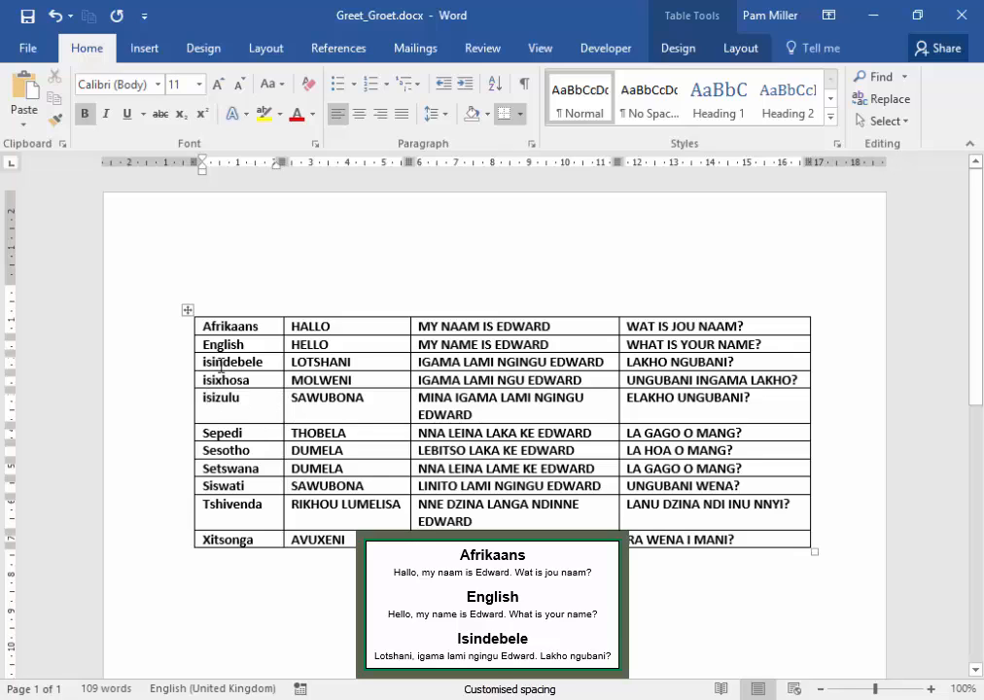
- Capitalize the fourth letter of those three language names so they read isiNdebele, isiXhosa and isiZulu
left_click_drag(223, 364, 219, 364)
type("N")
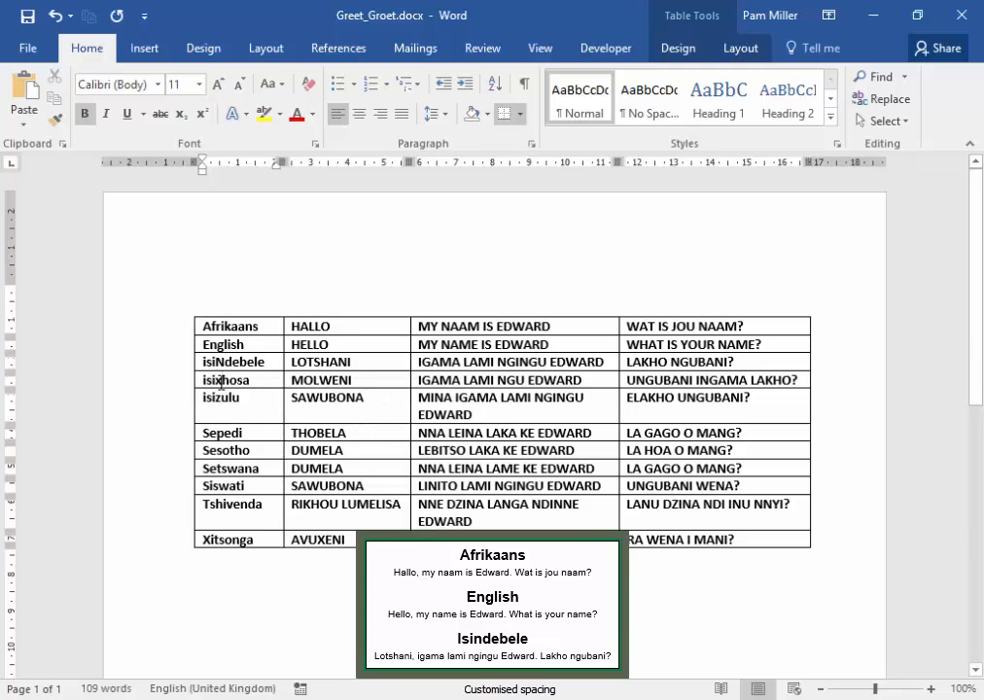
left_click_drag(221, 382, 216, 383)
type("X")
left_click_drag(222, 399, 215, 399)
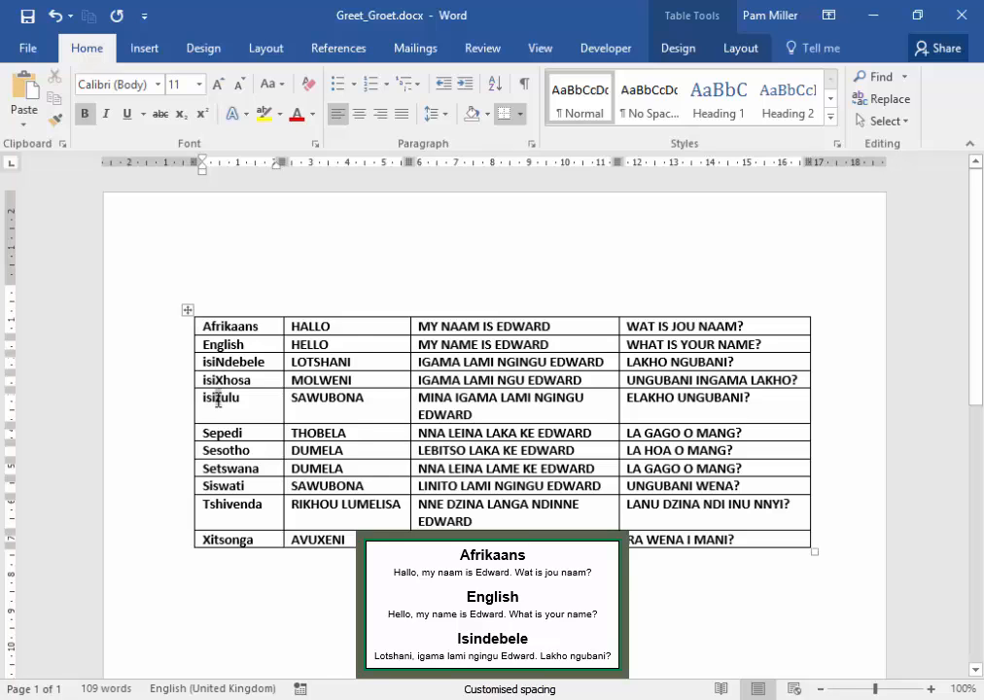
type("Z")
left_click(196, 556)
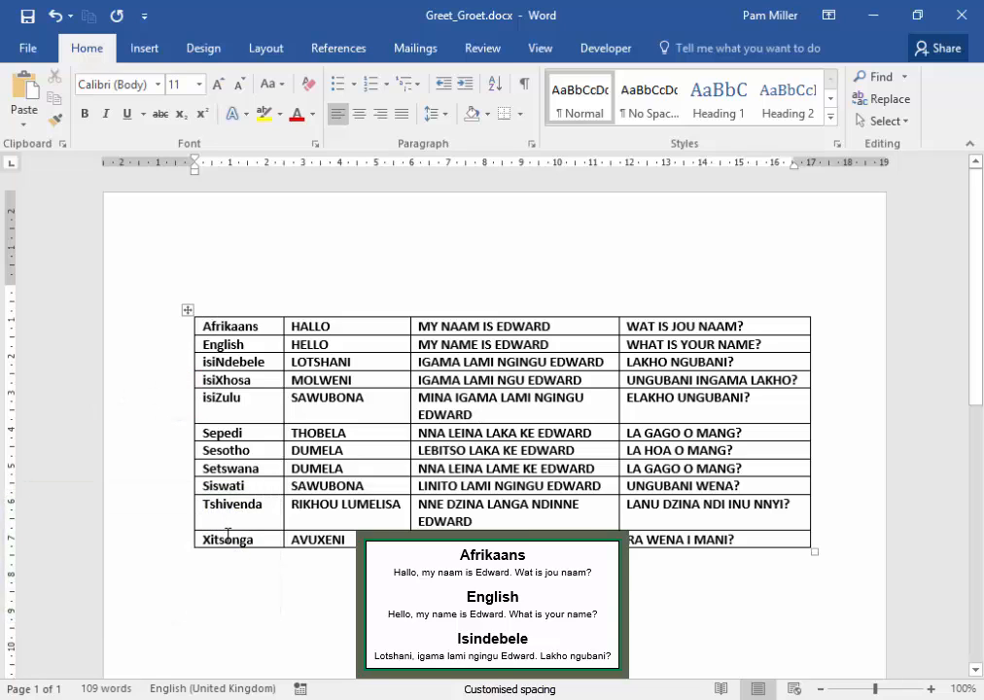
- Remove bold formatting from the greeting, introduction and question columns, leaving the language column out
left_click(325, 314)
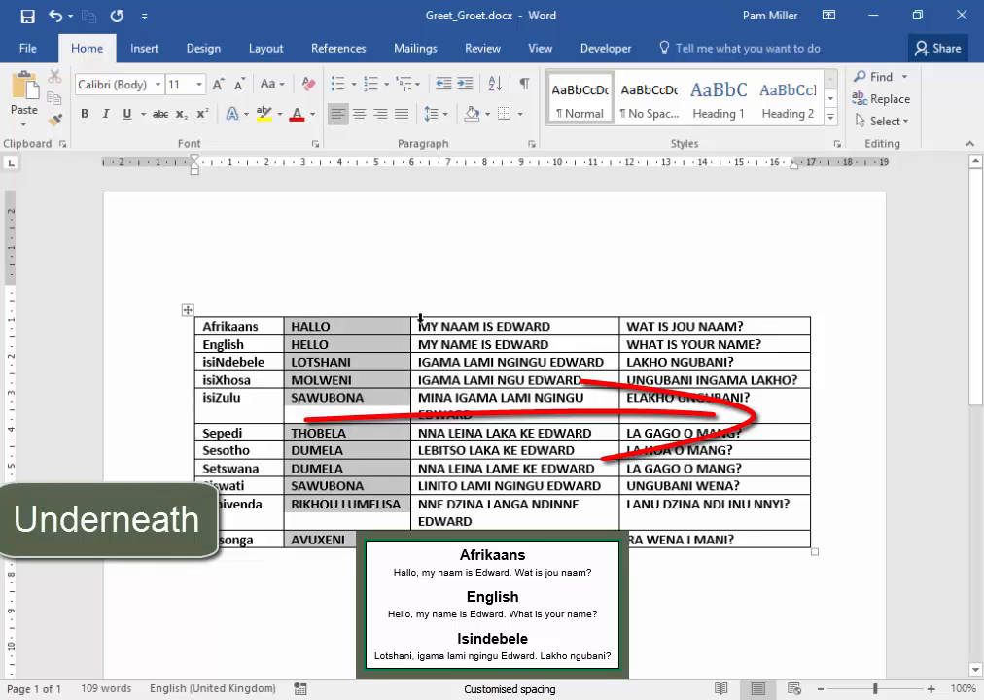
left_click_drag(420, 318, 671, 322)
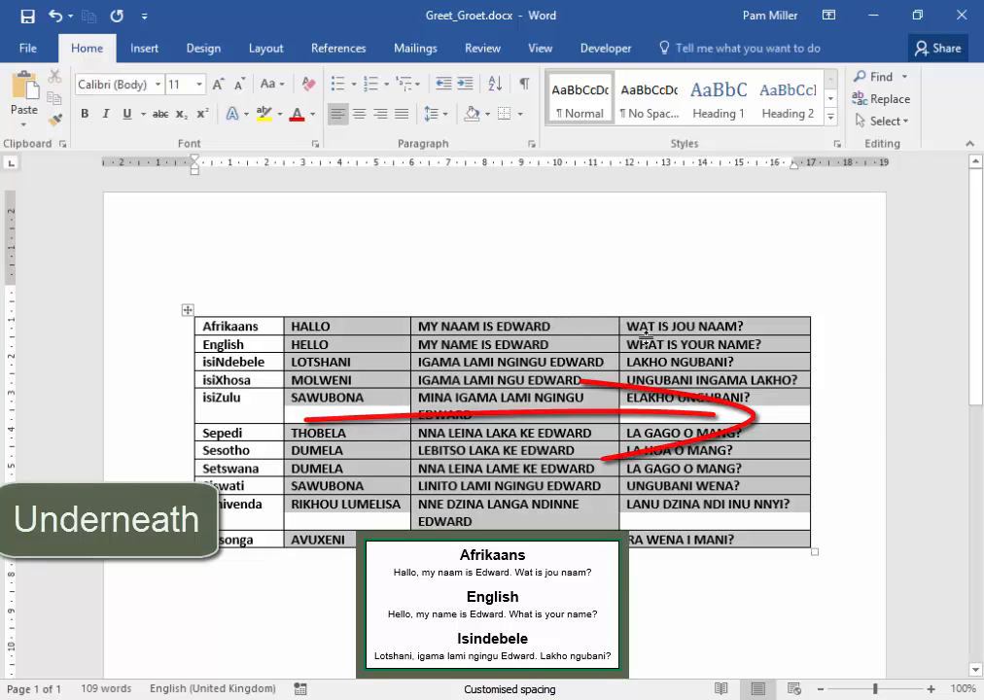
left_click(85, 115)
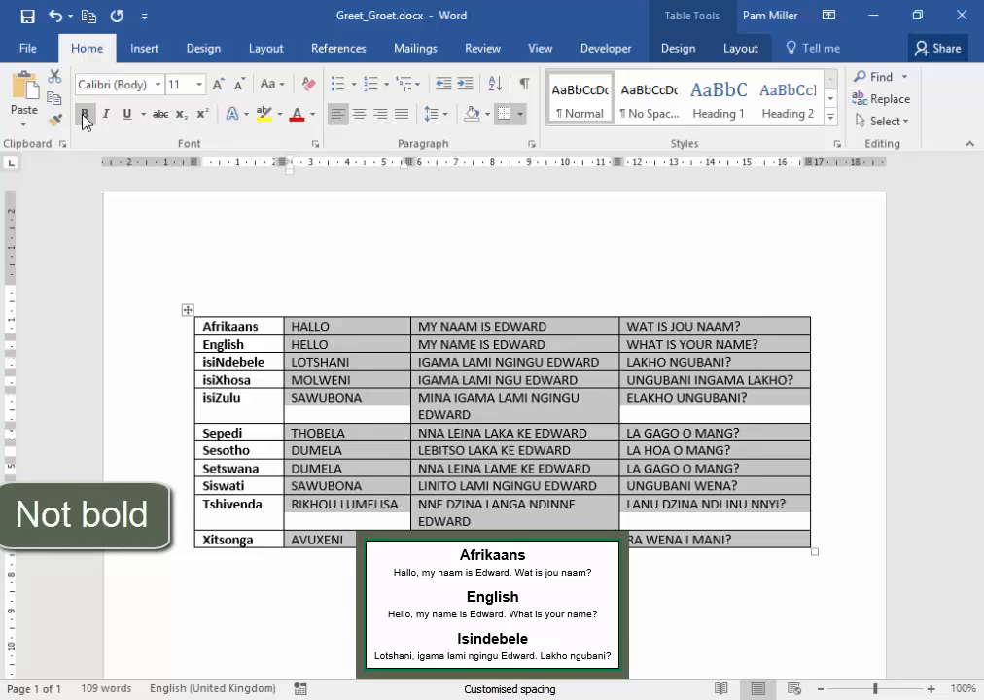
left_click(345, 615)
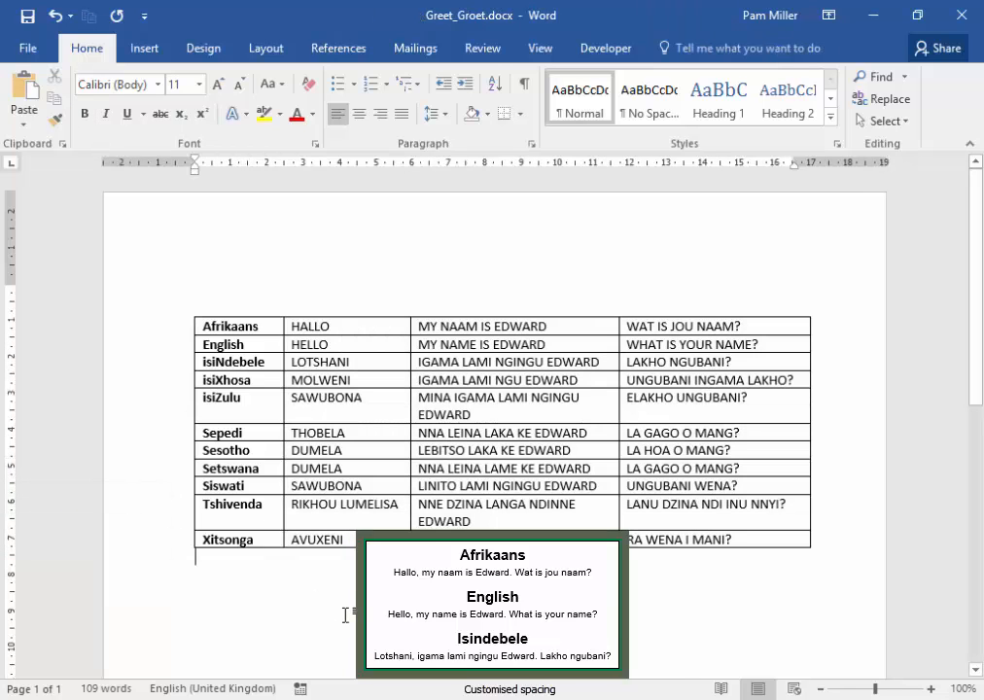
- Convert the greetings in the table's second column to sentence case
left_click(313, 313)
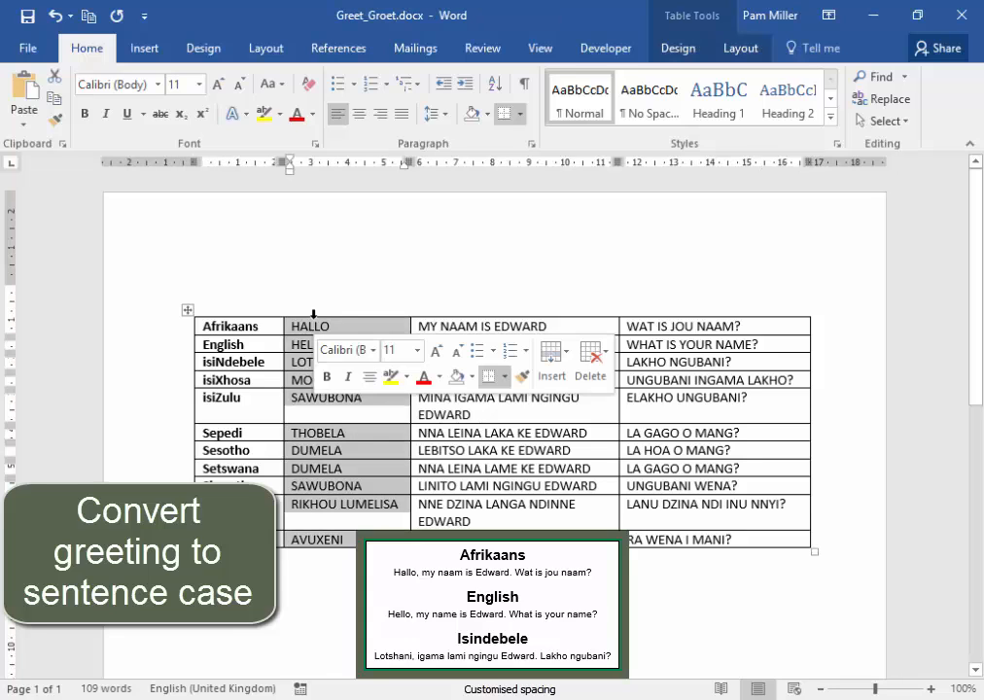
left_click(274, 92)
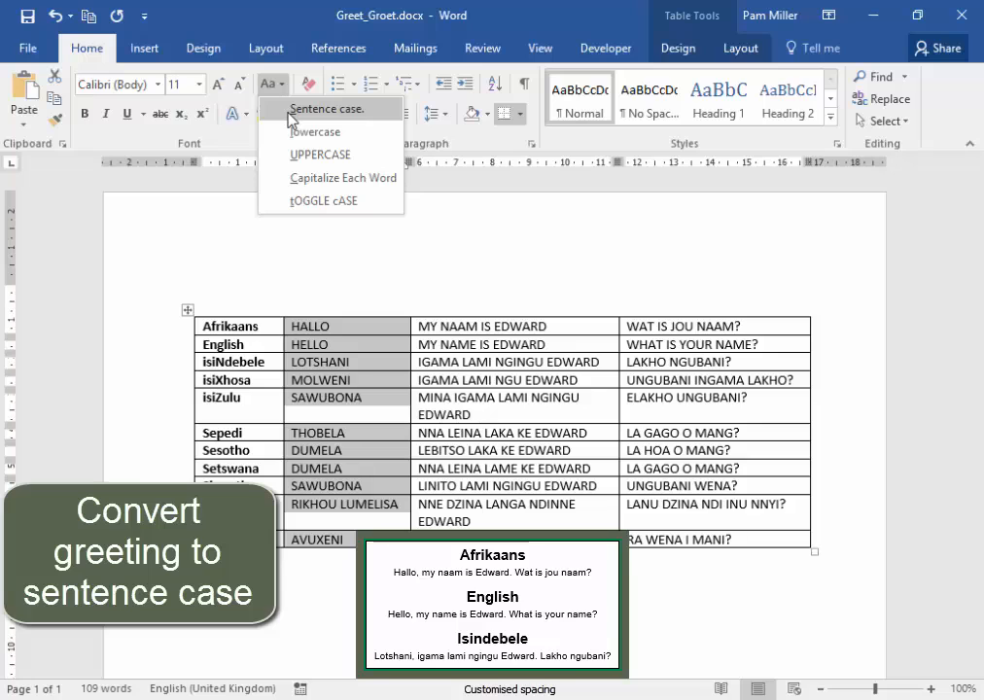
left_click(291, 112)
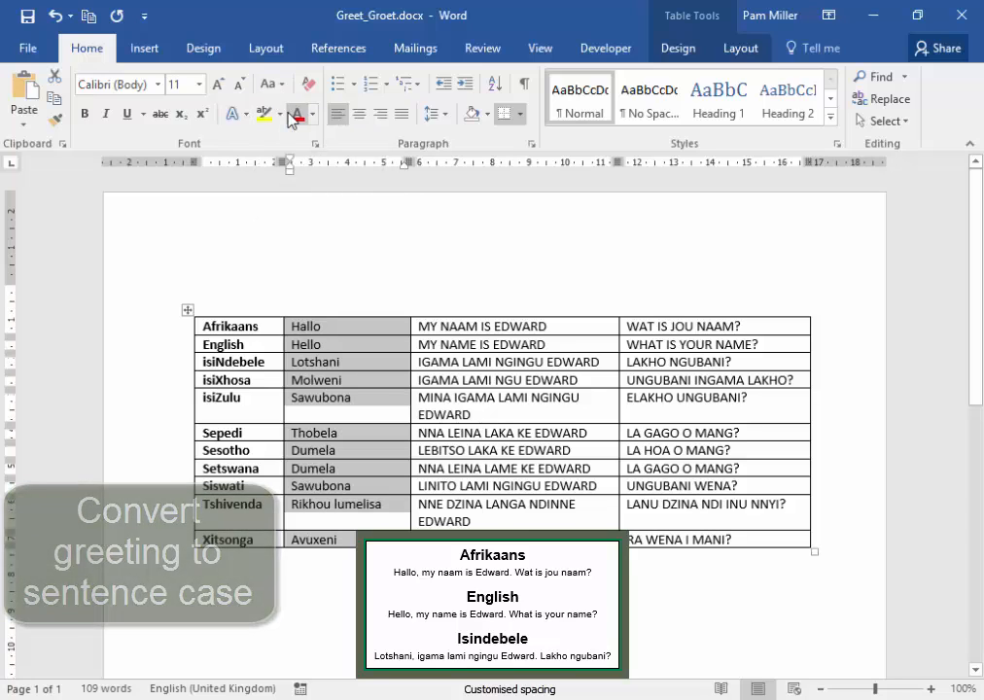
left_click(439, 585)
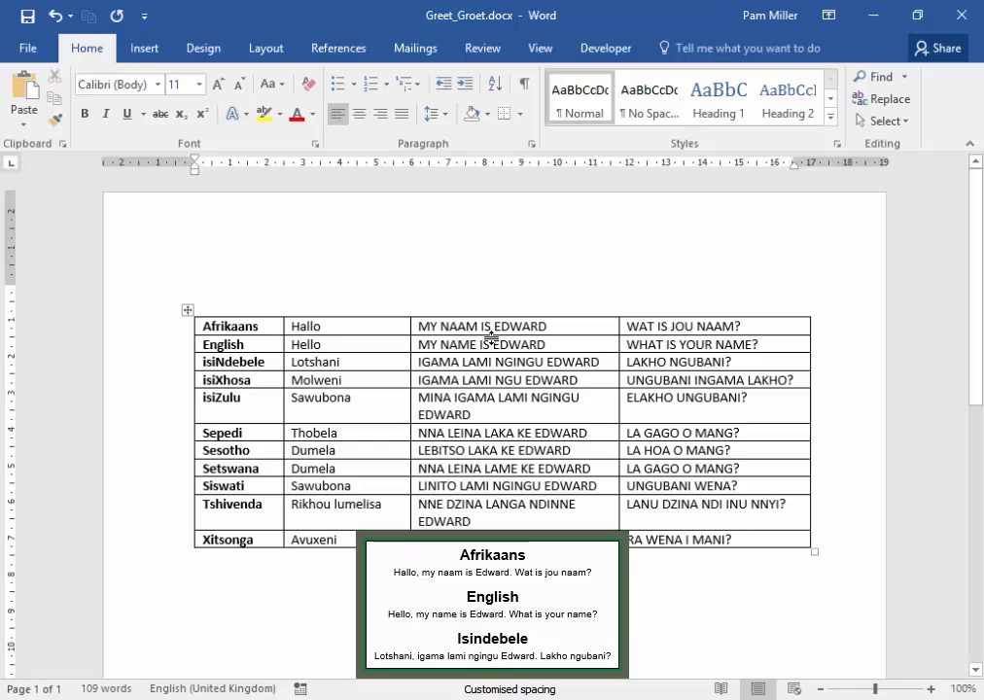
- Convert the introduction phrases in the table's third column to lowercase
left_click(458, 320)
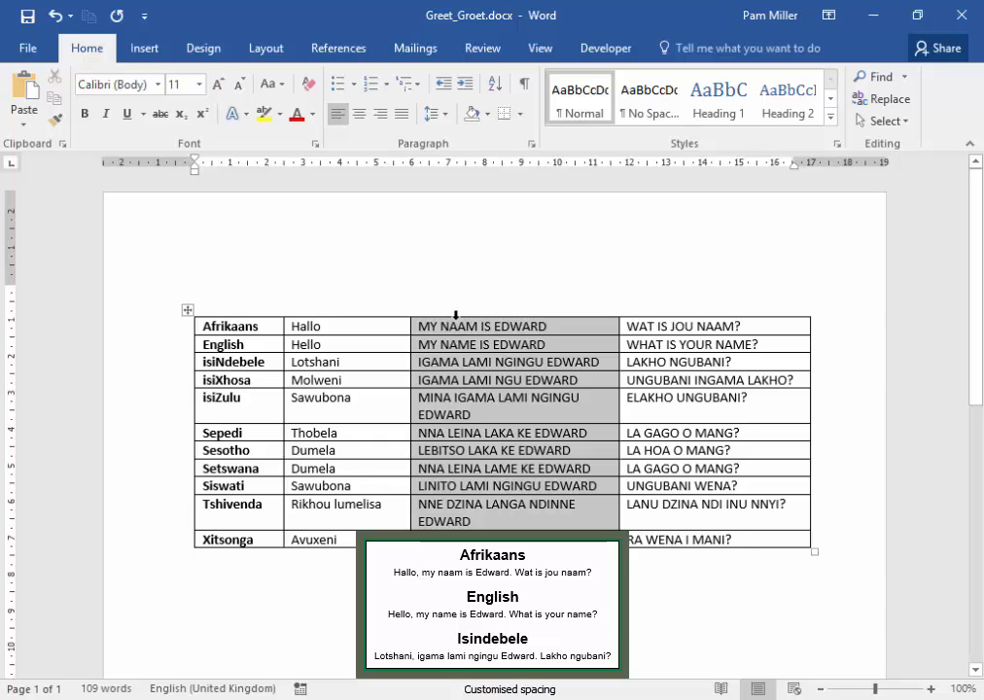
left_click(272, 86)
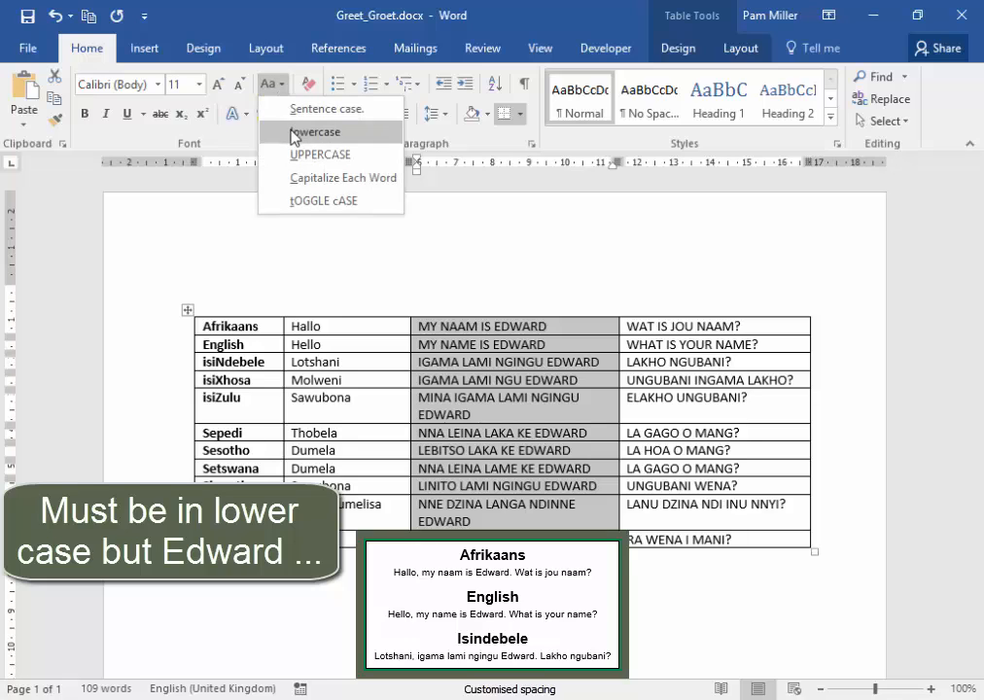
left_click(294, 132)
left_click(496, 360)
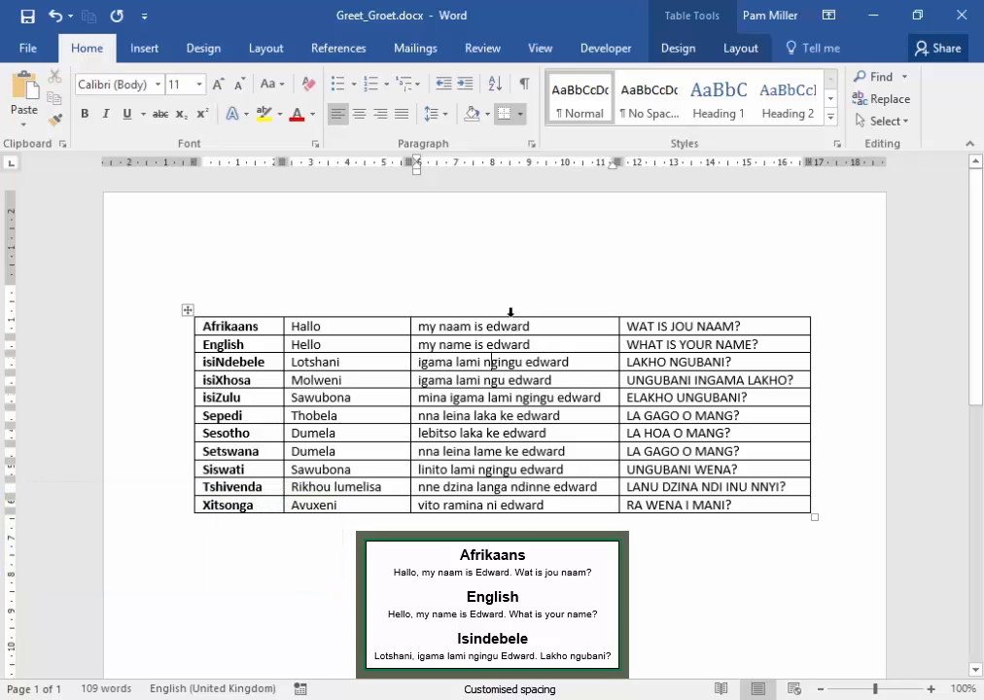
- Use Find and Replace to capitalize the speaker's first name throughout the third column only, without searching the rest of the document
left_click(510, 312)
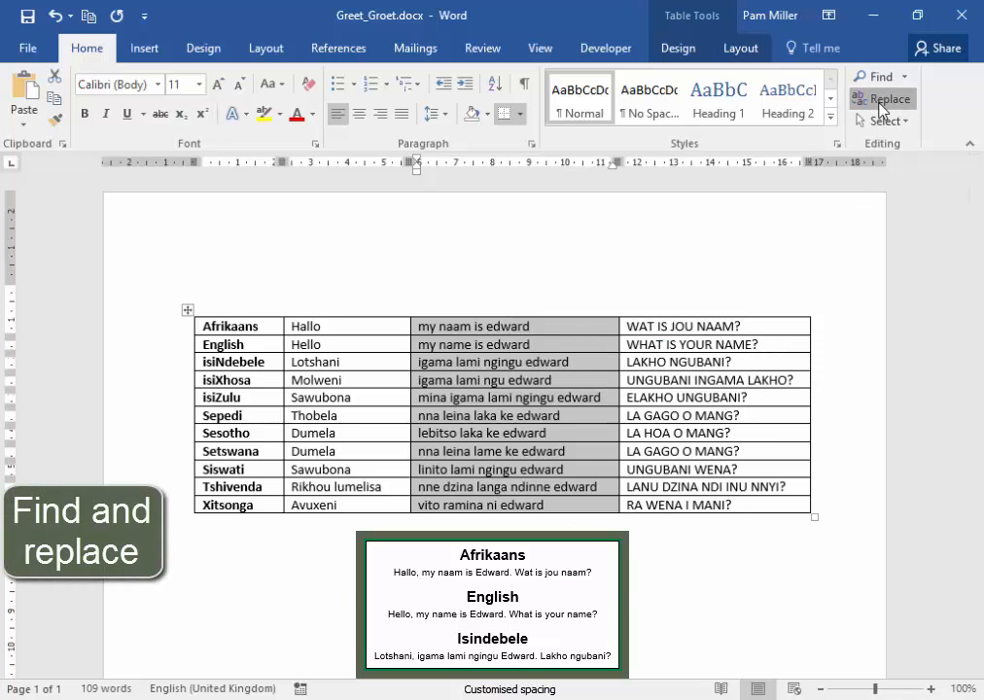
left_click(882, 101)
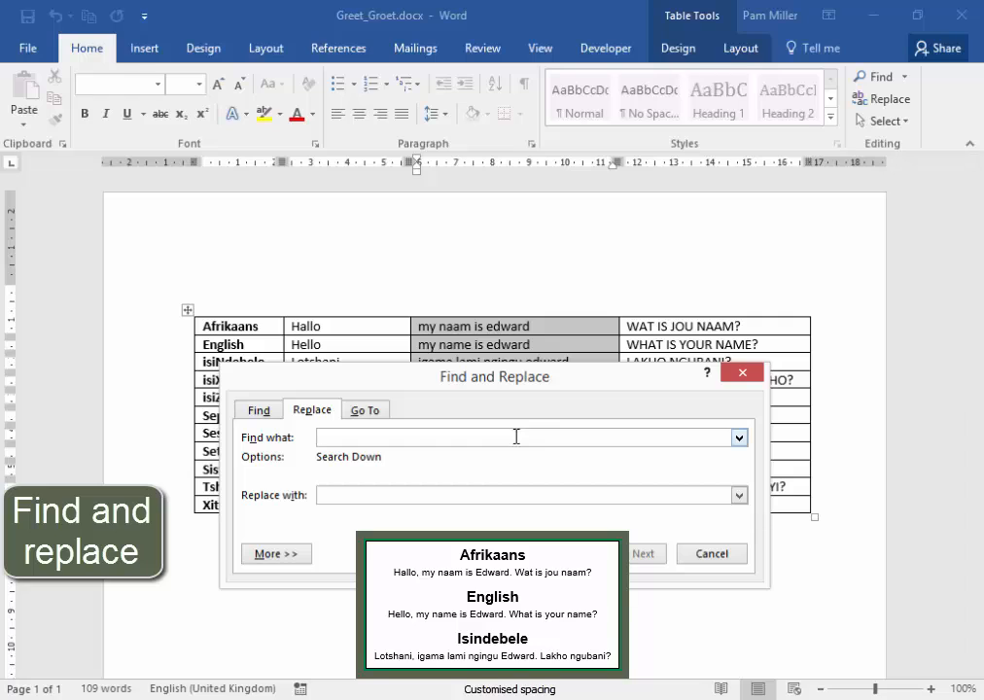
type("edward")
left_click(507, 490)
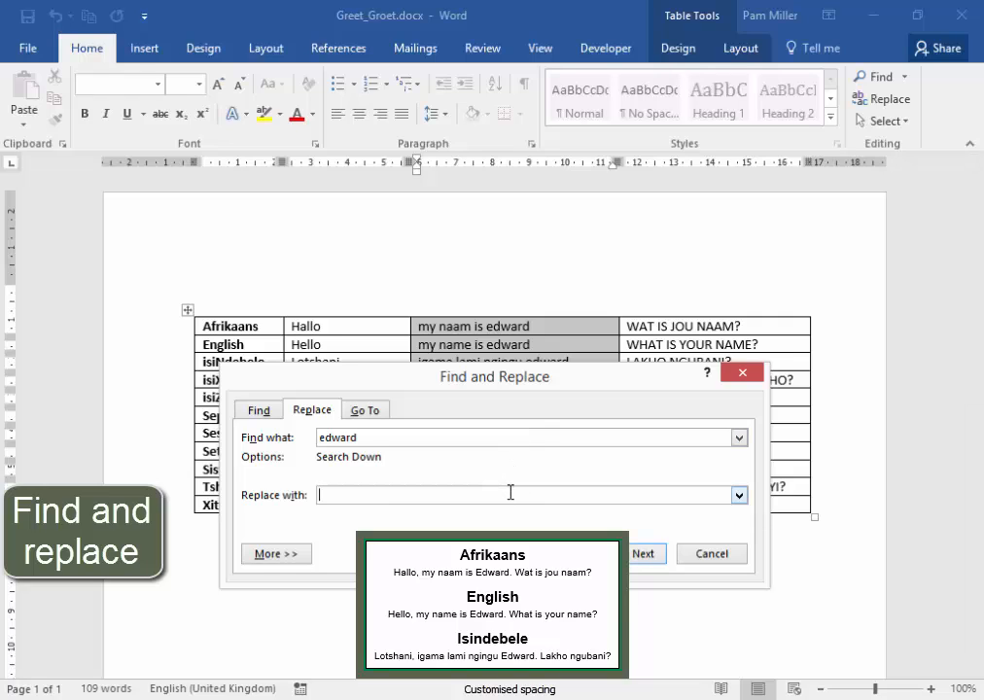
type("Edward")
key("alt+a")
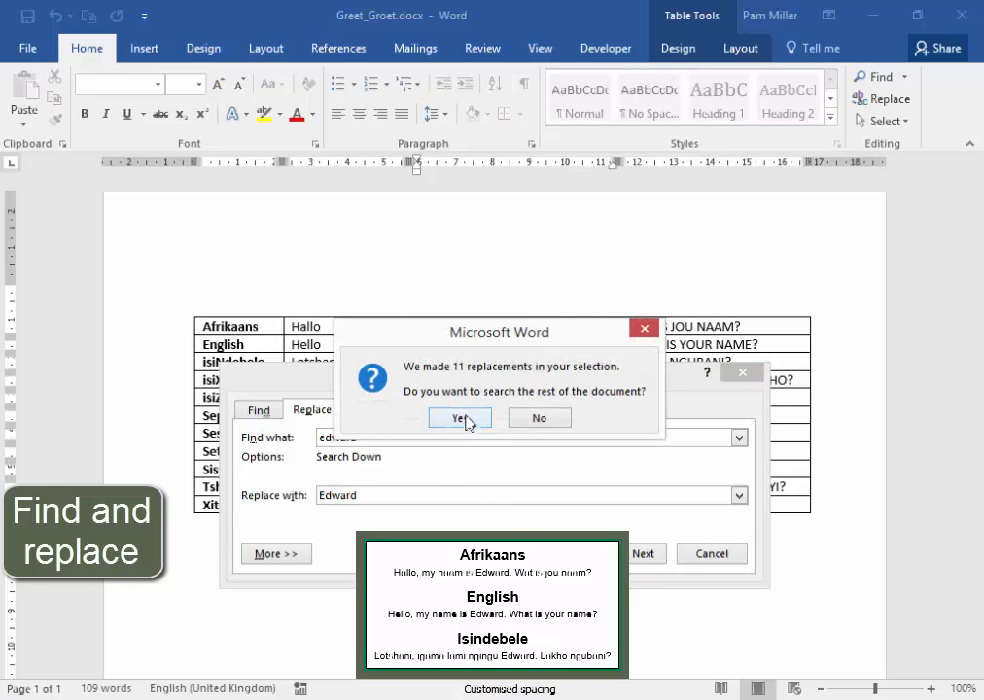
left_click(514, 419)
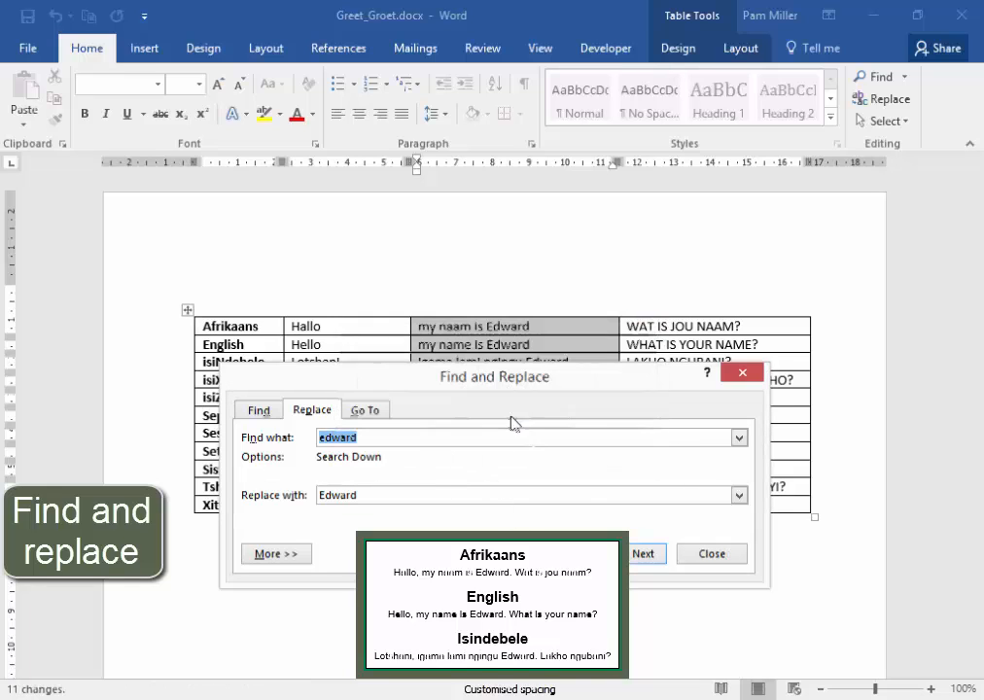
left_click(719, 556)
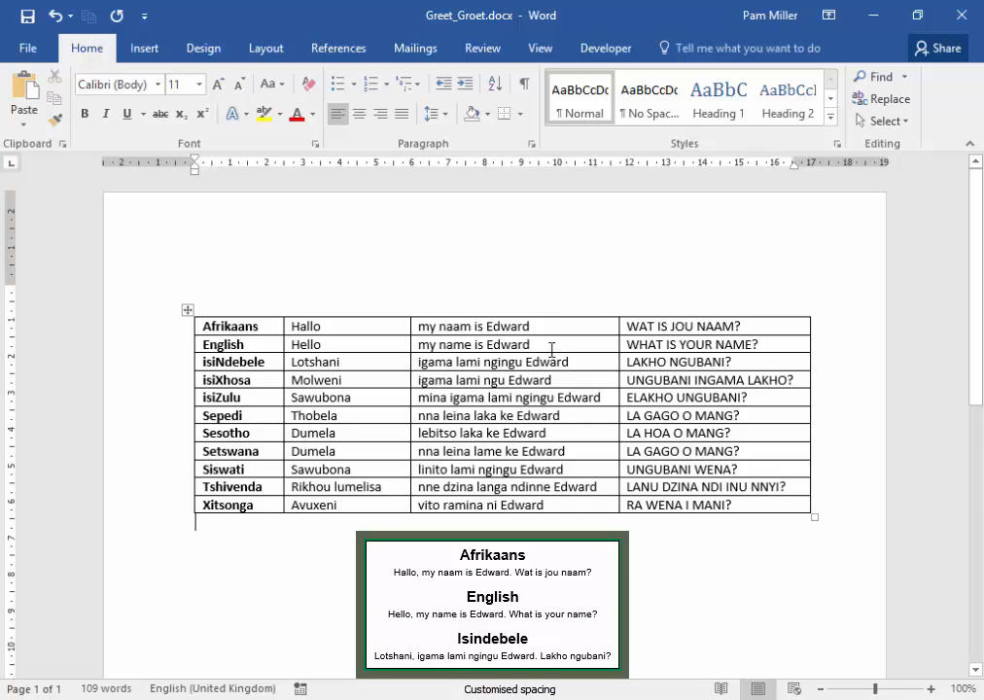
- Convert the questions in the table's fourth column to sentence case
left_click(663, 314)
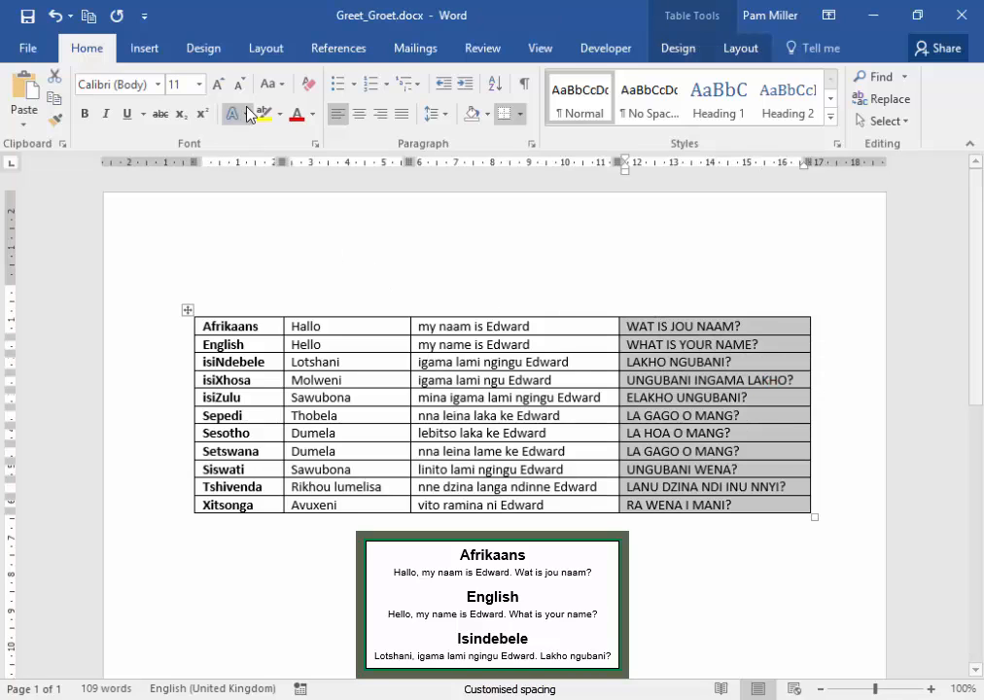
left_click(270, 85)
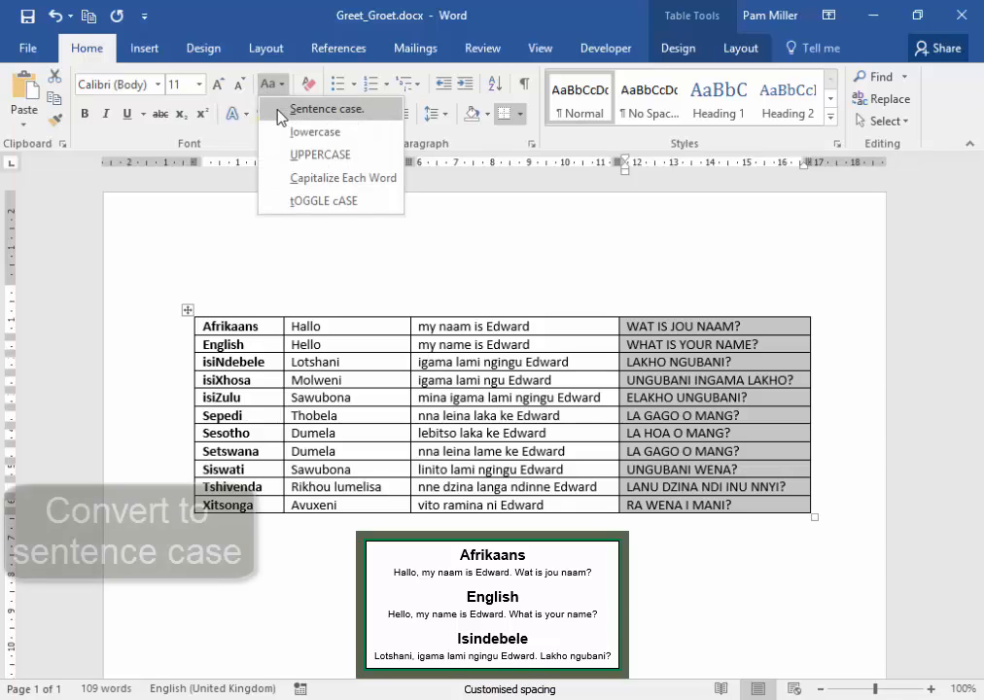
left_click(280, 111)
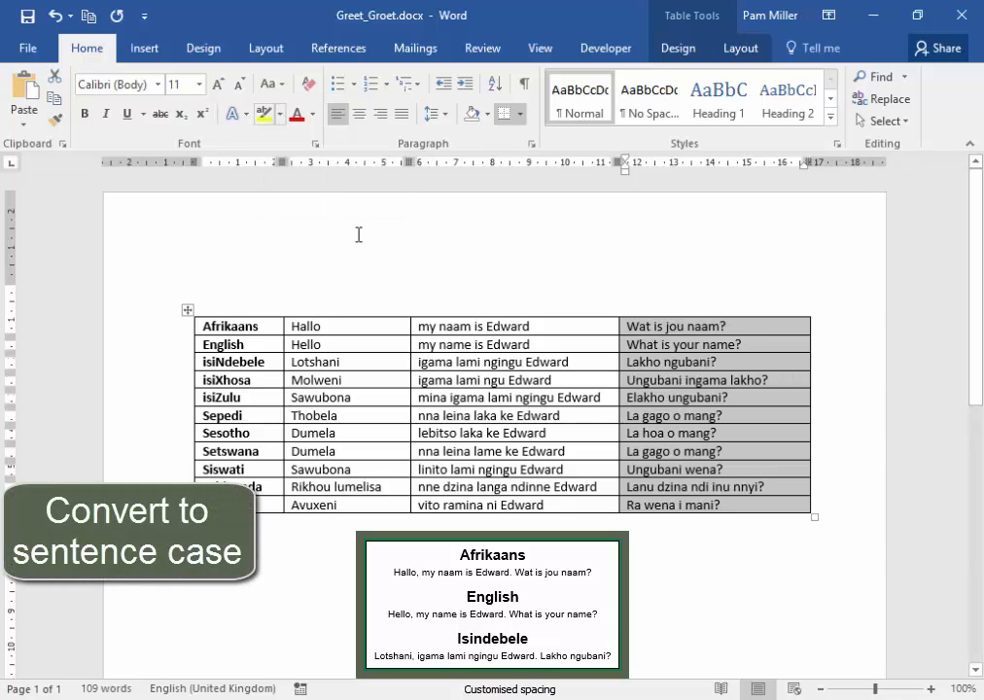
left_click(645, 577)
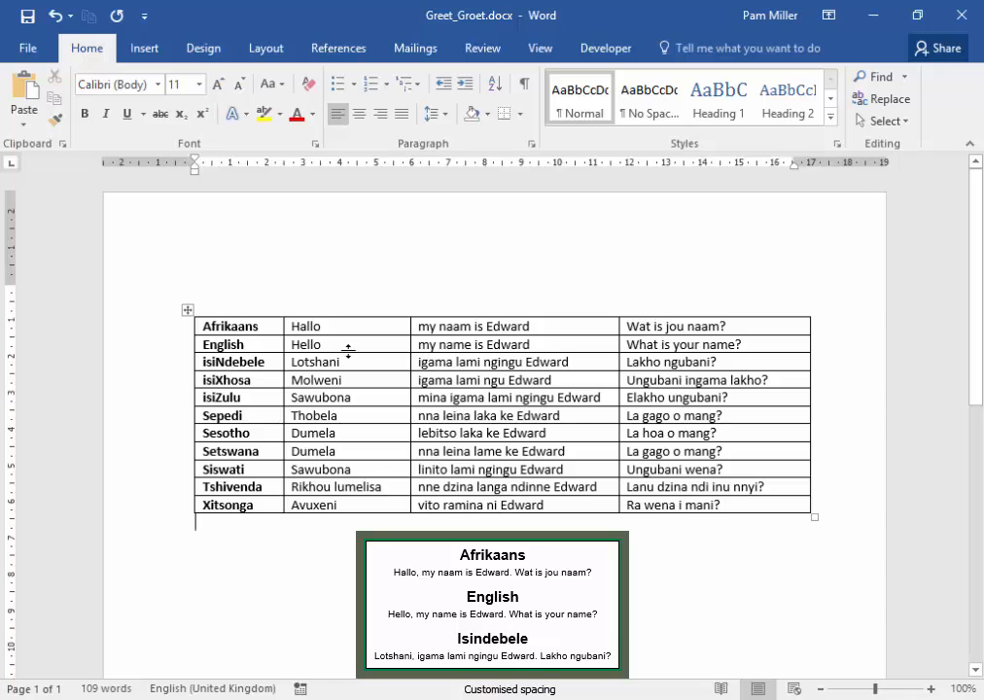
- Convert the whole table to text, separating the cell contents with tabs
left_click(188, 312)
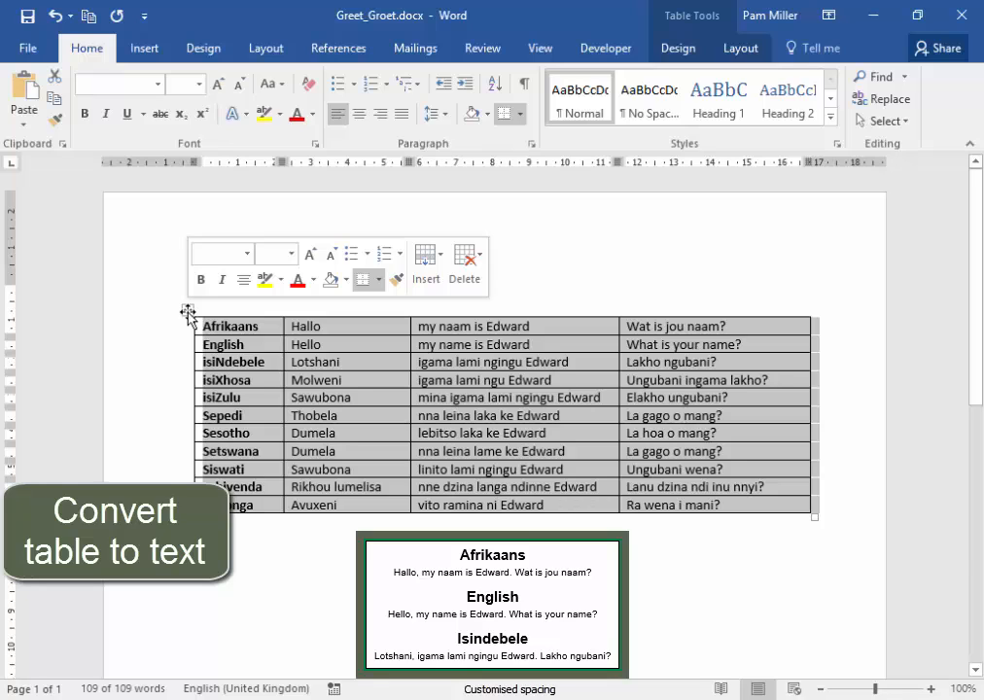
left_click(738, 60)
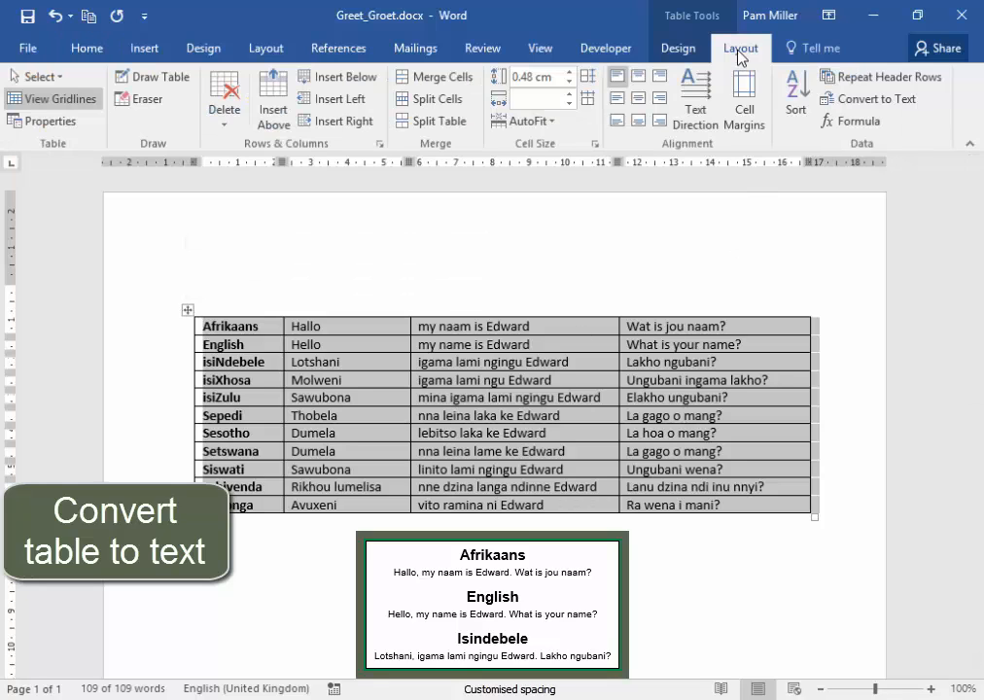
left_click(865, 100)
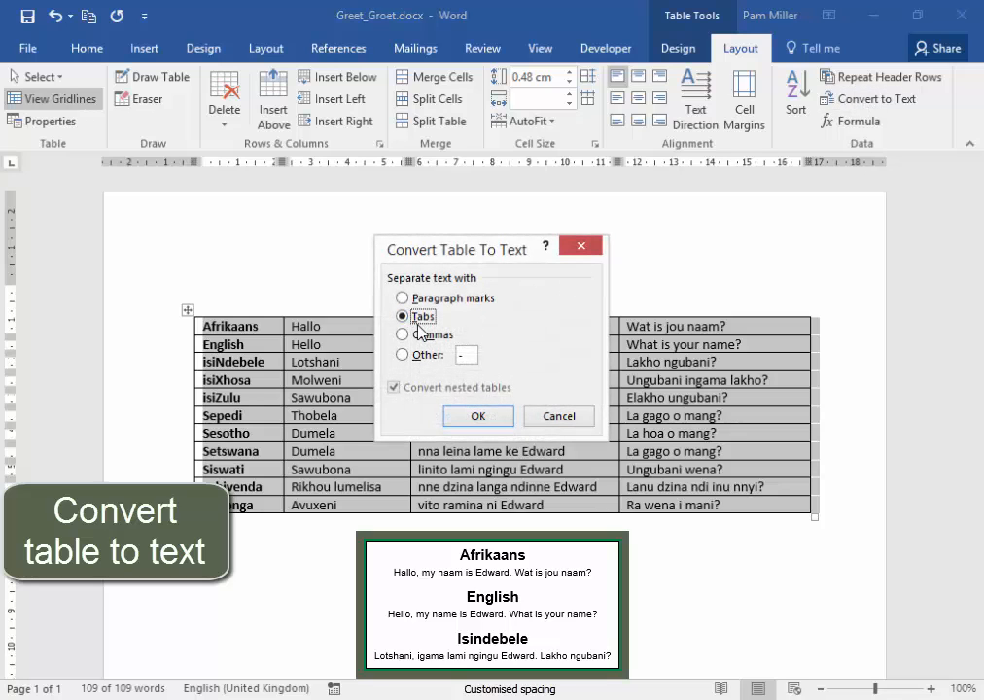
left_click(475, 416)
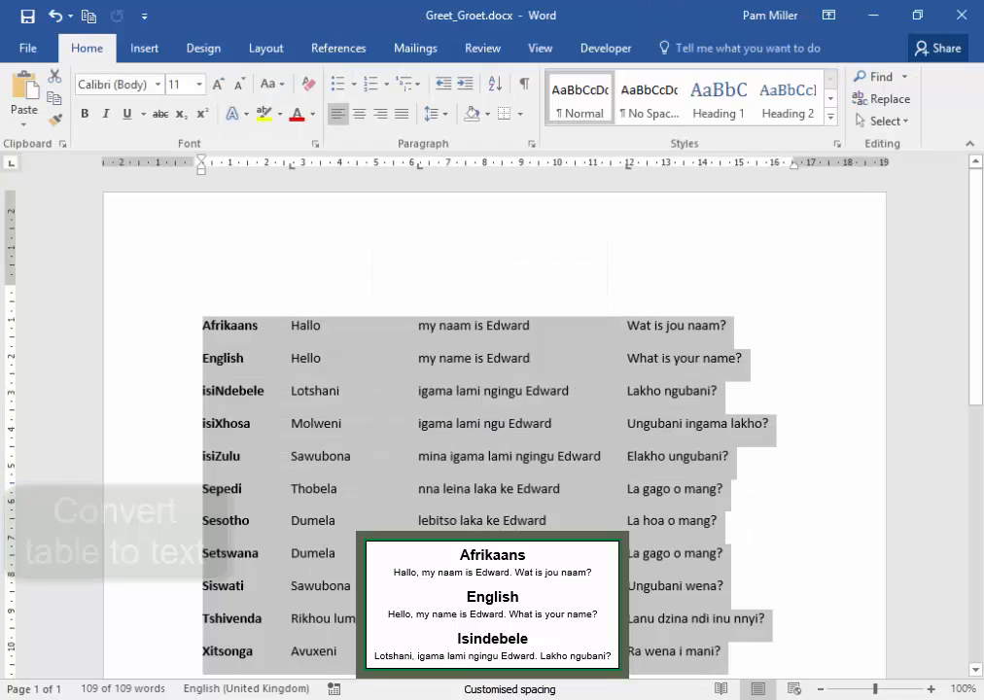
- Display the formatting marks and place the cursor directly after the greeting "Hallo" in the Afrikaans line
left_click(524, 84)
key("ctrl+Home")
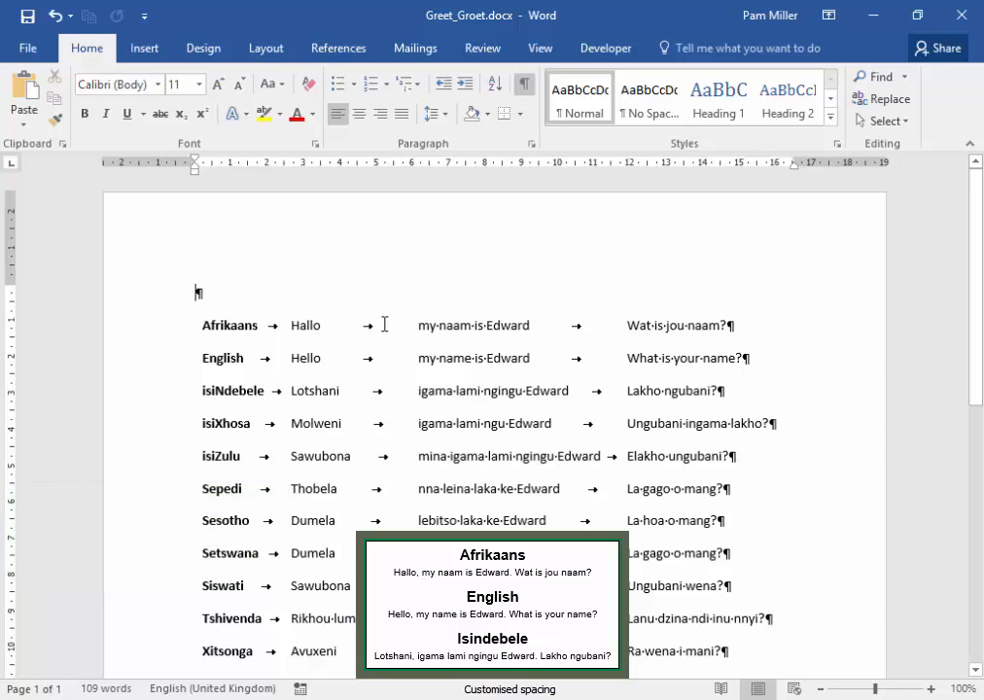
left_click(322, 324)
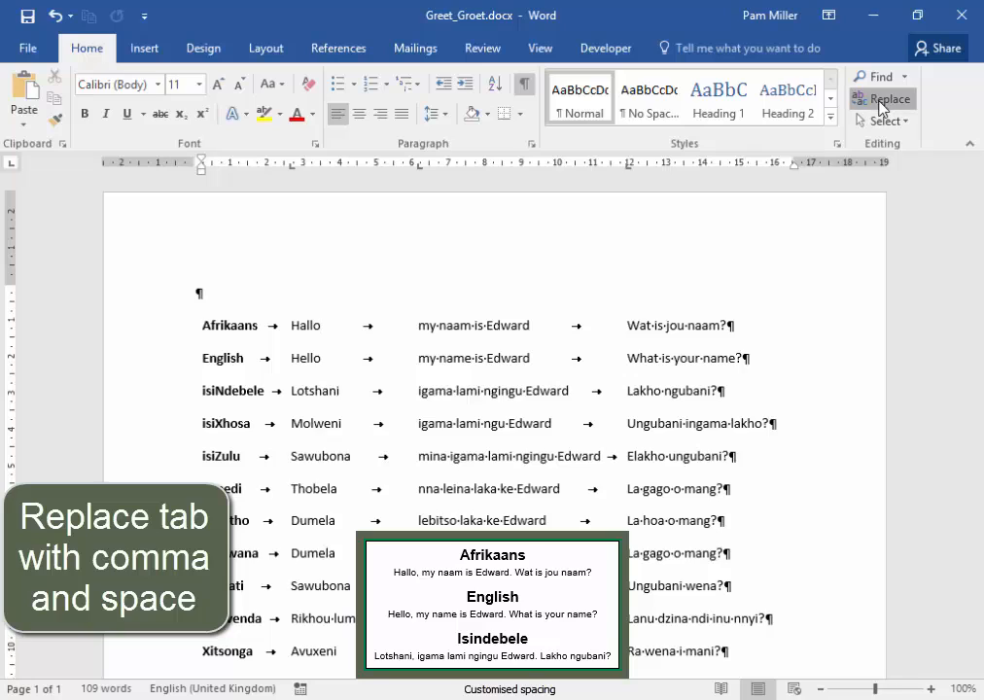
- Open Find and Replace and clear the previous search and replacement text
left_click(880, 101)
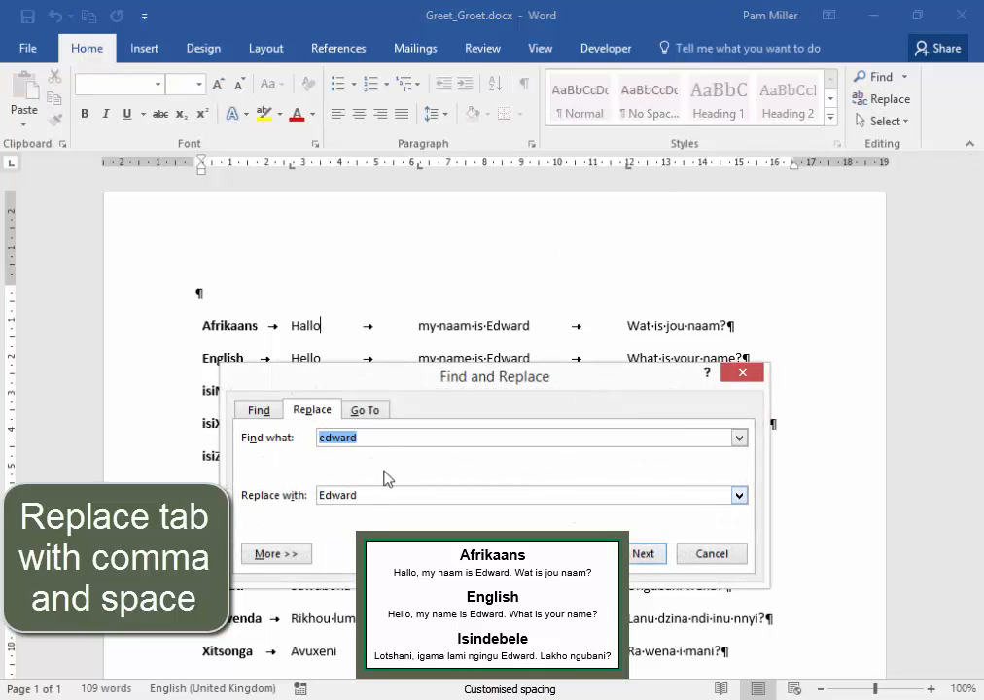
key("BackSpace")
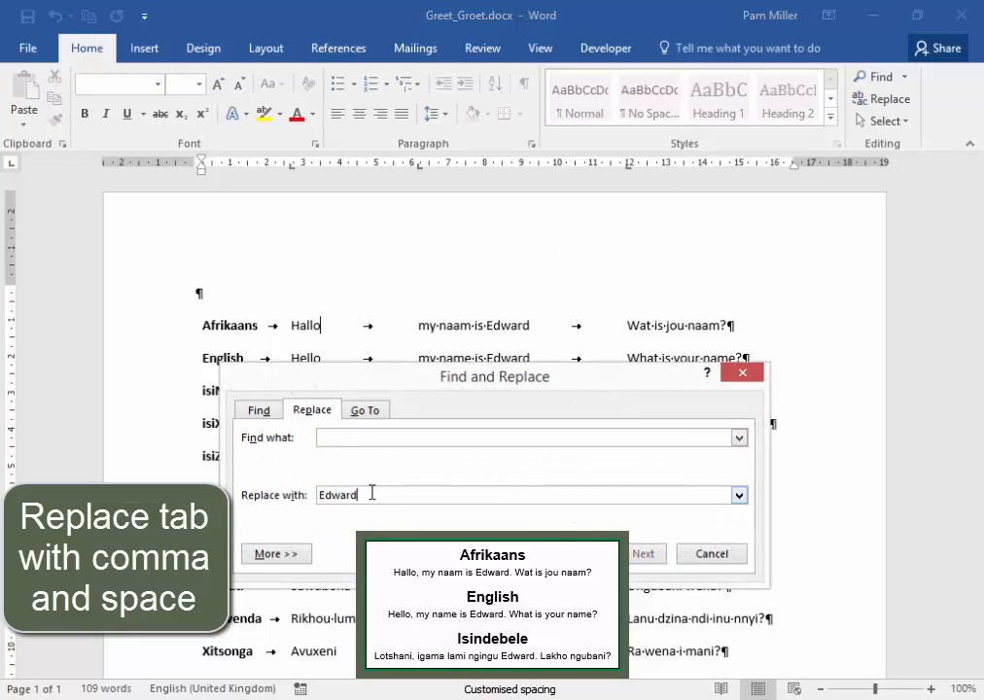
key("BackSpace")
key("BackSpace")
key("BackSpace")
key("BackSpace")
key("BackSpace")
key("BackSpace")
- Set the search to the special tab character (^t) and the replacement to a comma followed by a space
left_click(288, 555)
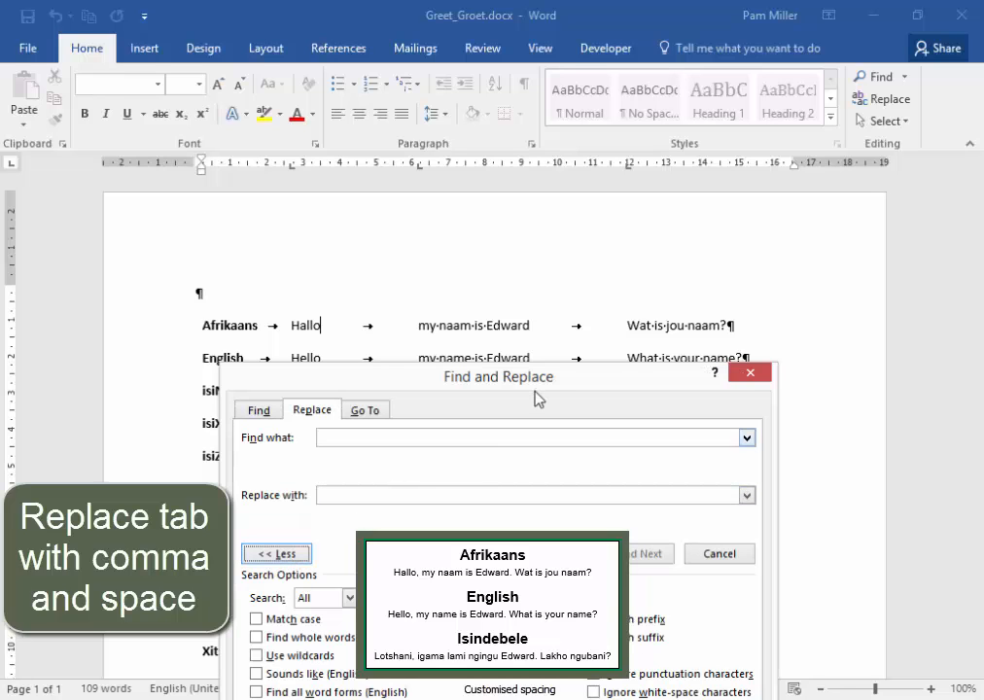
left_click_drag(550, 378, 754, 216)
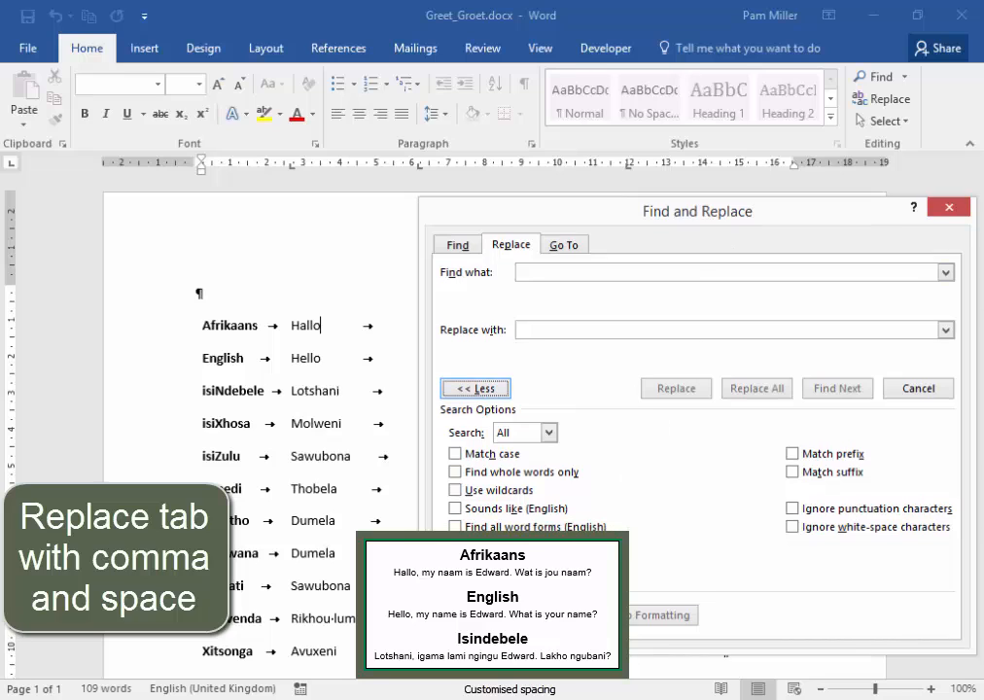
left_click(570, 615)
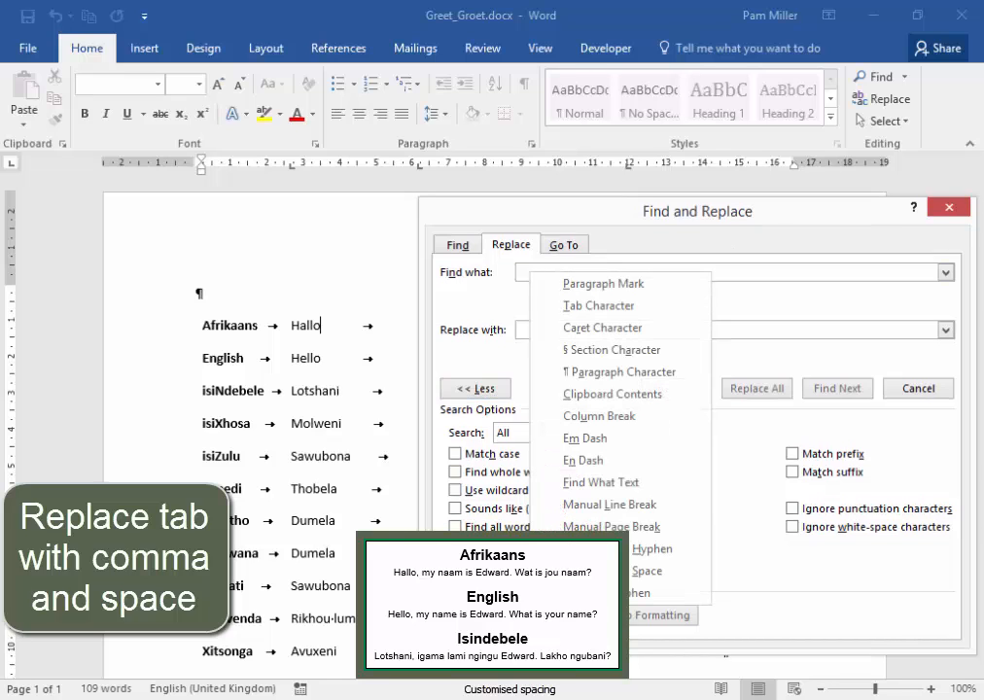
left_click(522, 274)
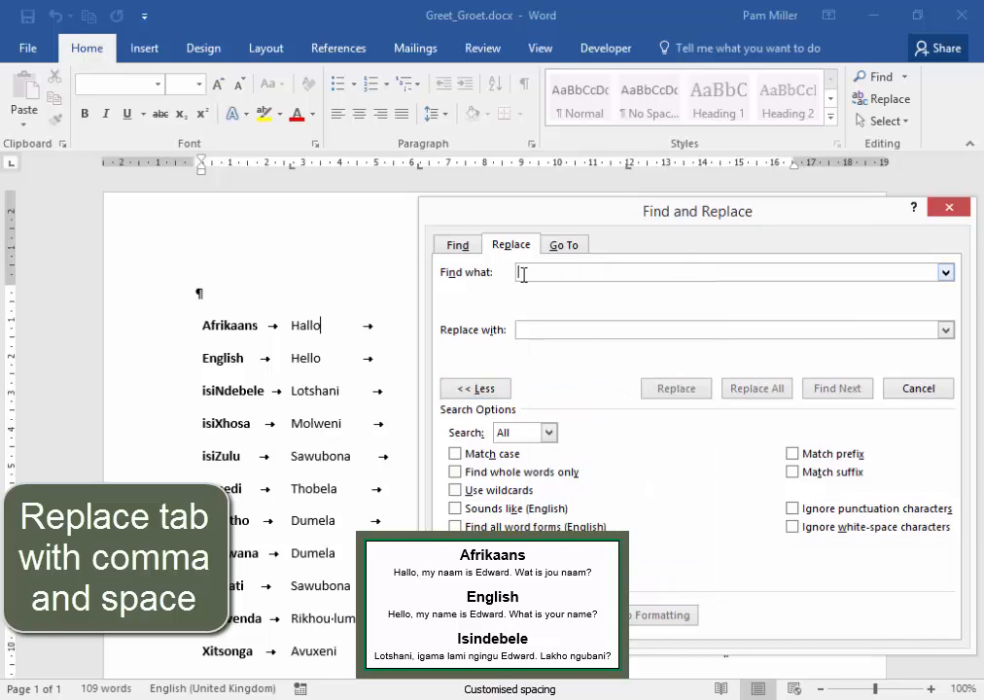
left_click(569, 616)
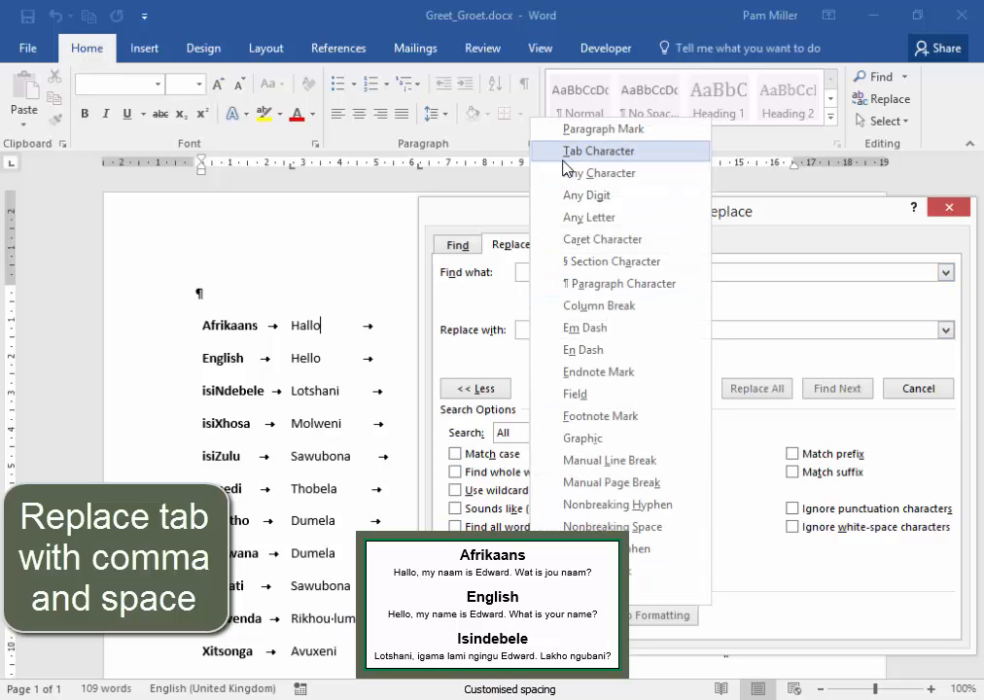
left_click(564, 156)
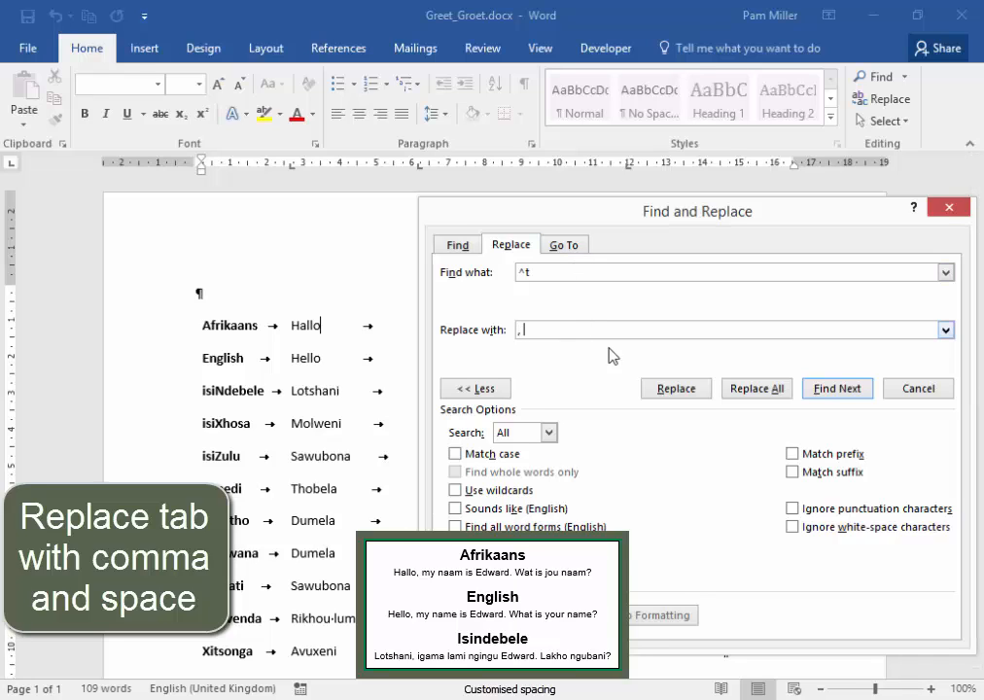
- Replace the tab after the greeting with a comma and space in the Afrikaans, English and isiNdebele lines, skipping the other tabs
left_click(695, 398)
left_click(695, 399)
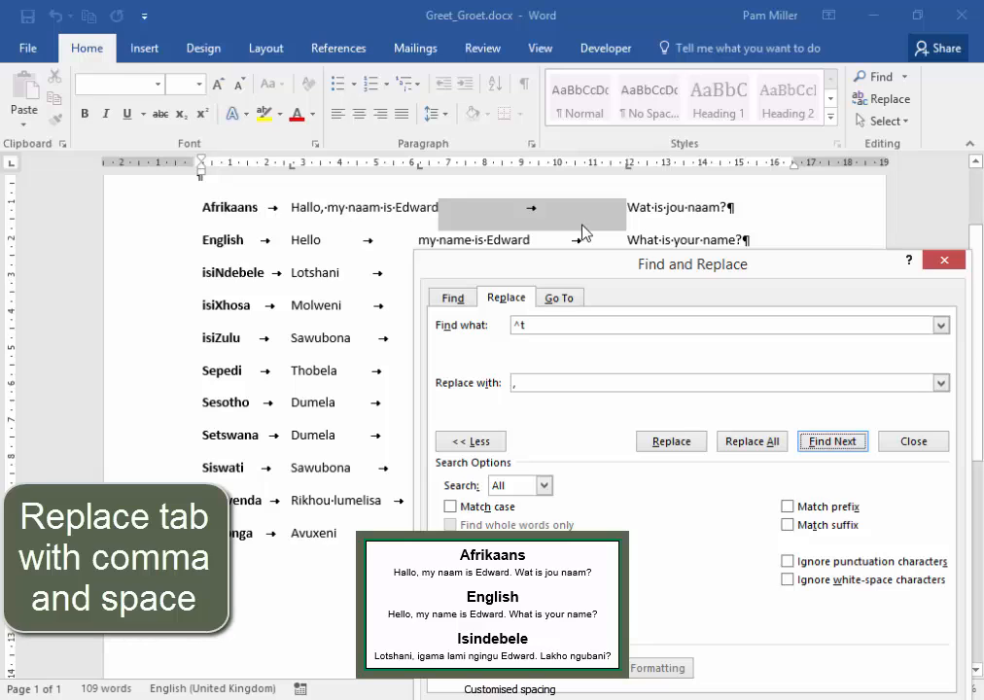
left_click(827, 443)
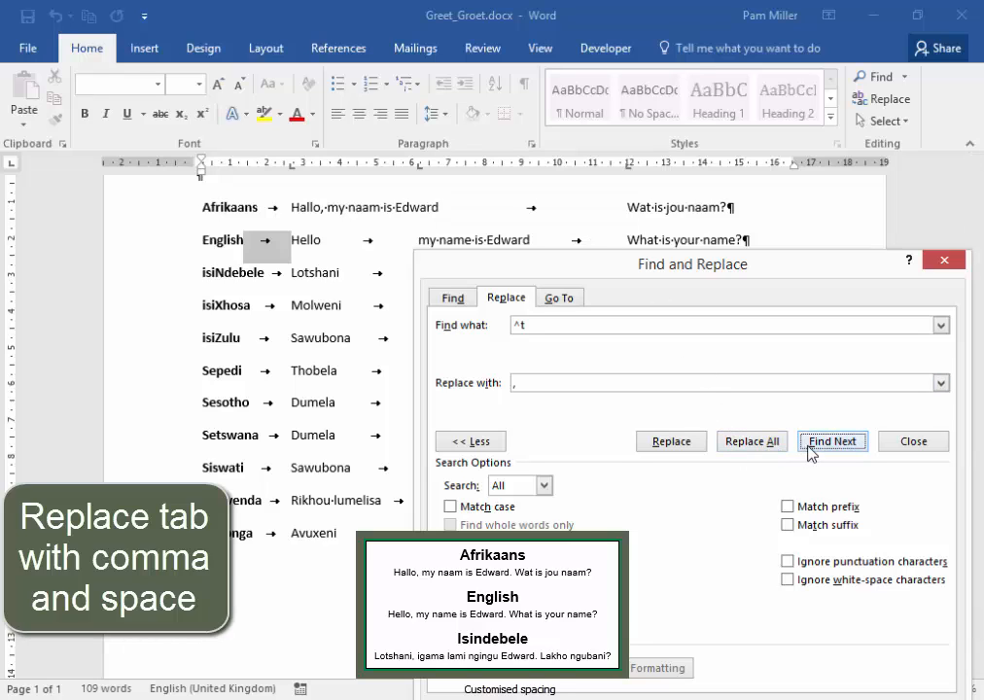
left_click(801, 447)
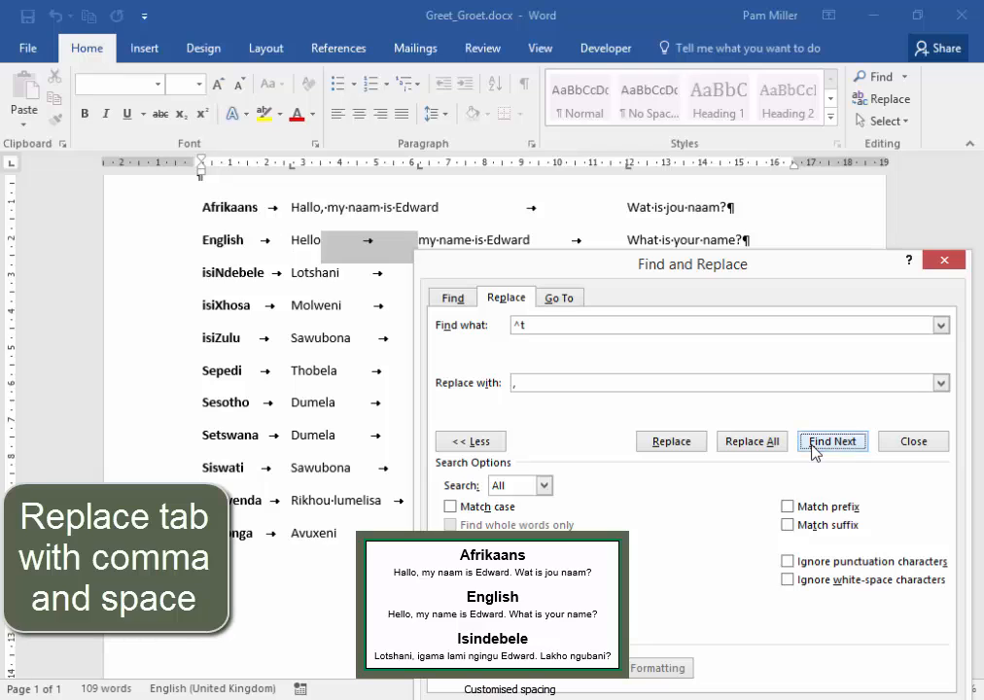
left_click(694, 442)
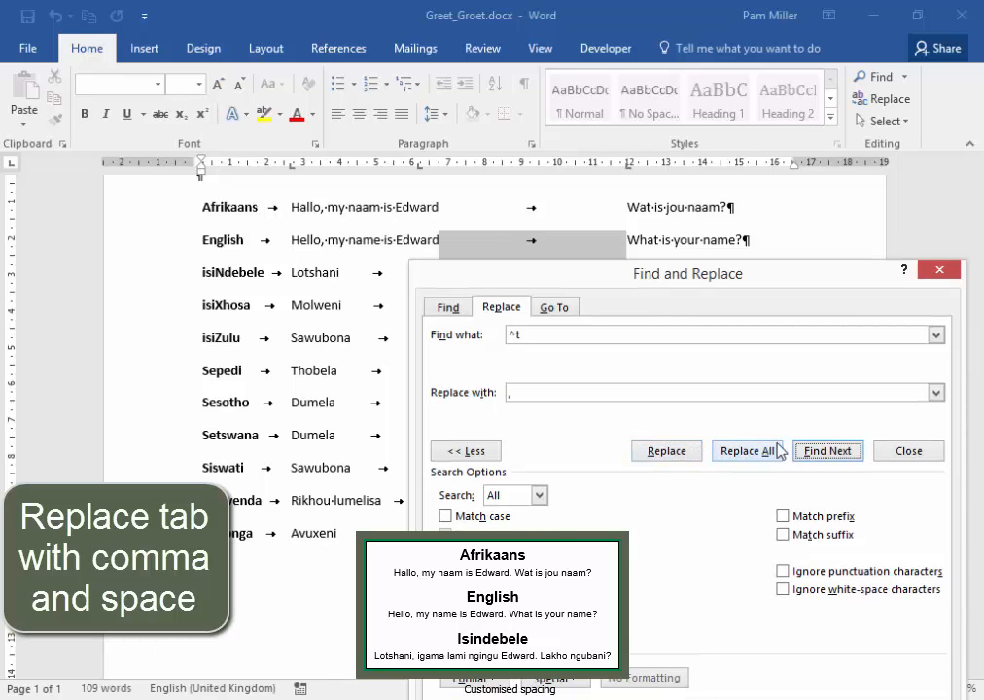
left_click(836, 454)
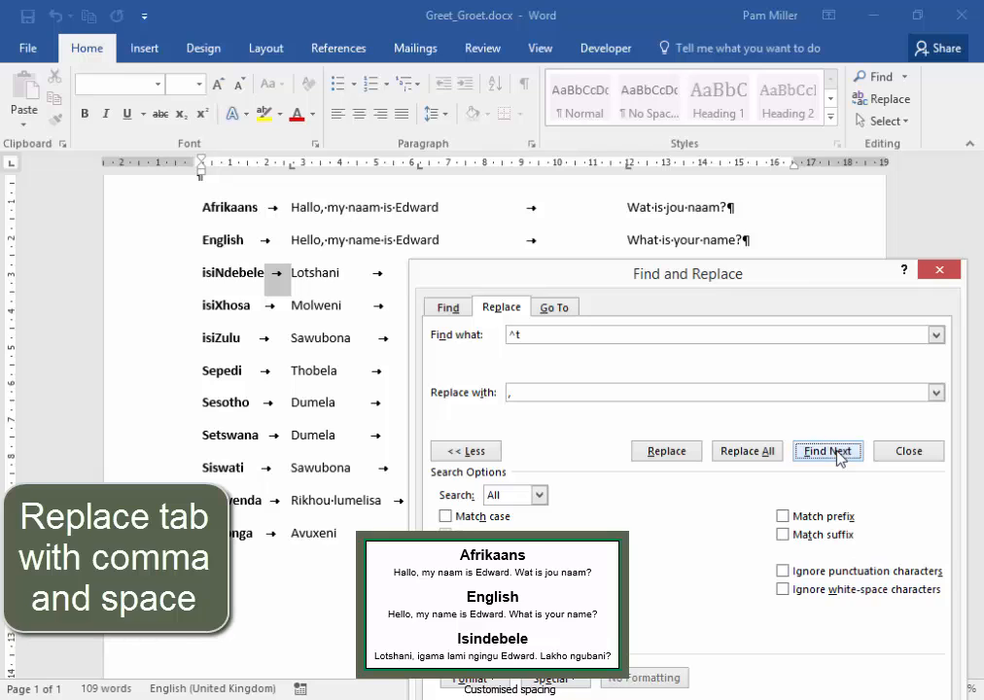
left_click(678, 453)
left_click(682, 452)
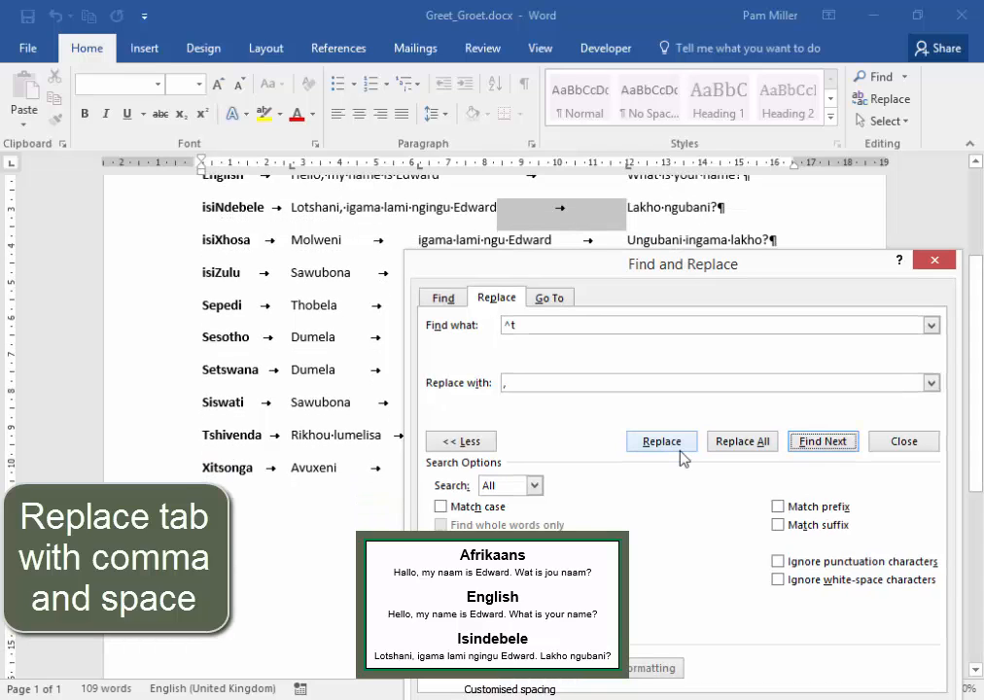
- Replace only the tab after the greeting with a comma and space in the isiXhosa, isiZulu and Sepedi lines
left_click(820, 442)
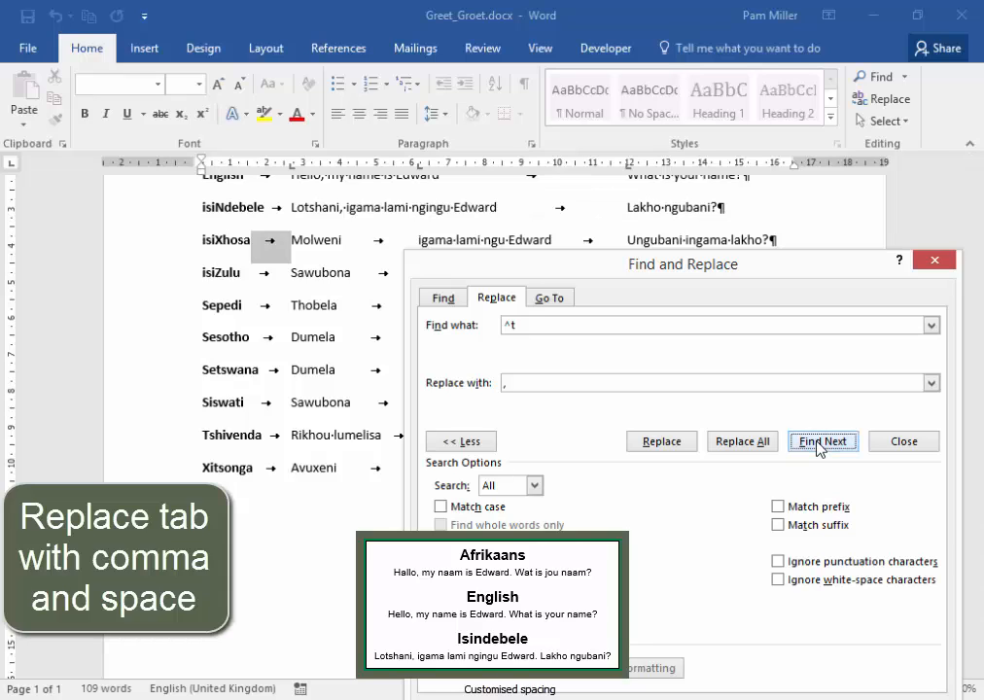
left_click(819, 444)
left_click(671, 444)
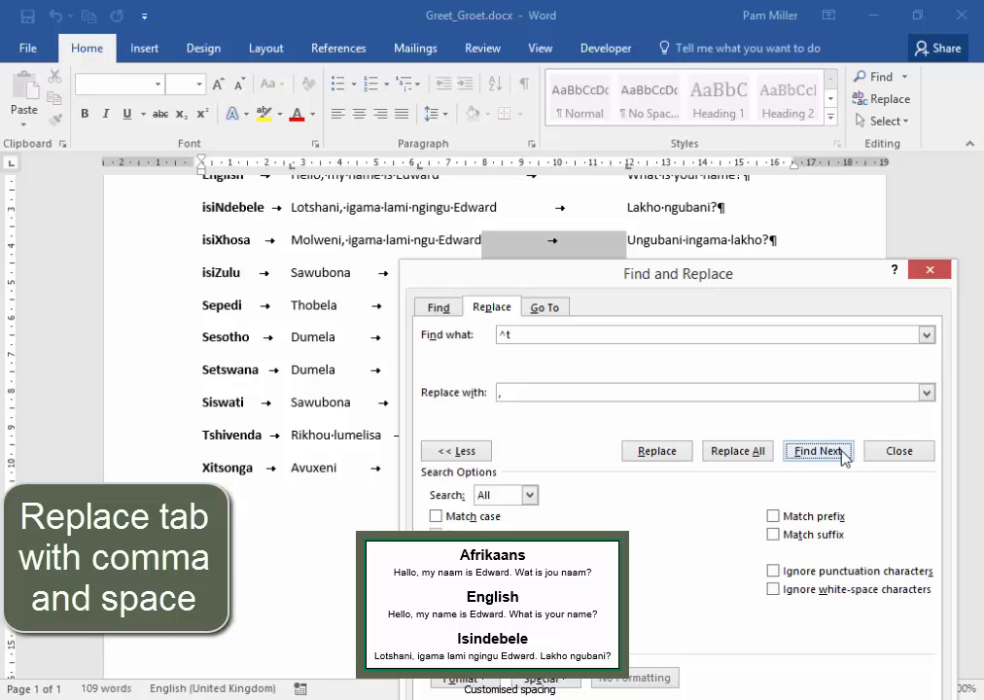
left_click(842, 453)
left_click(842, 453)
left_click(679, 453)
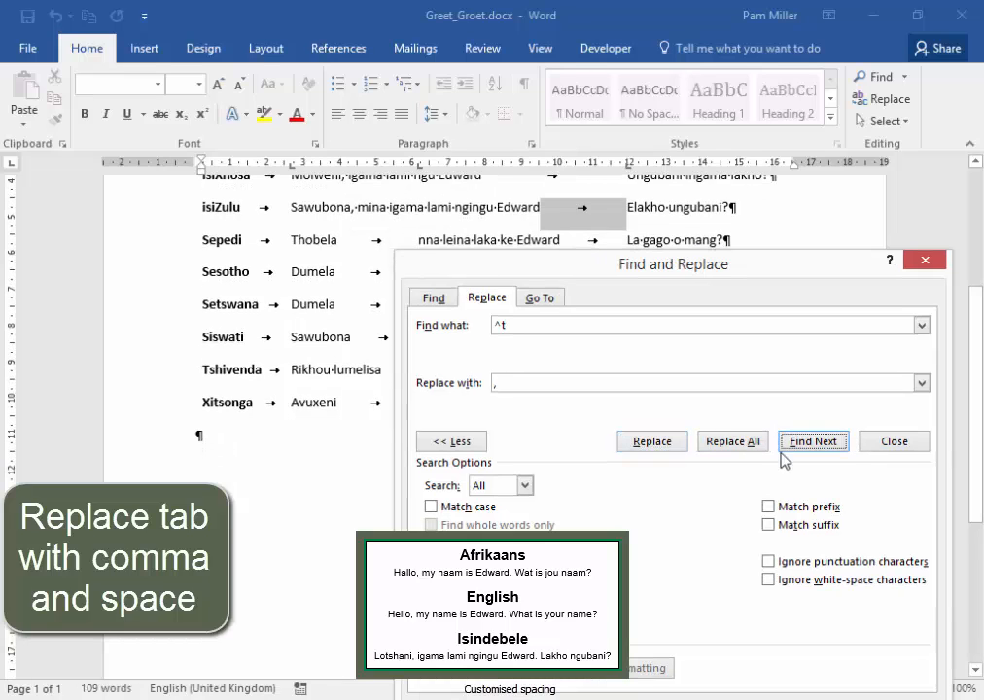
left_click(803, 444)
left_click(803, 444)
left_click(680, 449)
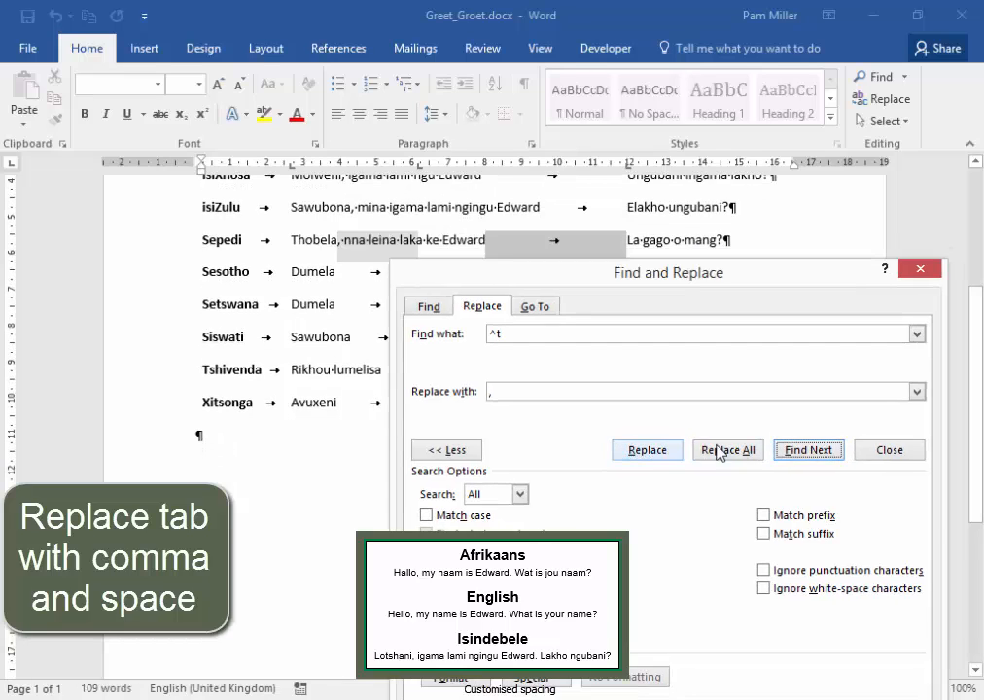
- Replace only the tab after the greeting with a comma and space in the Sesotho, Setswana and Siswati lines
left_click(803, 451)
left_click(803, 451)
left_click(677, 452)
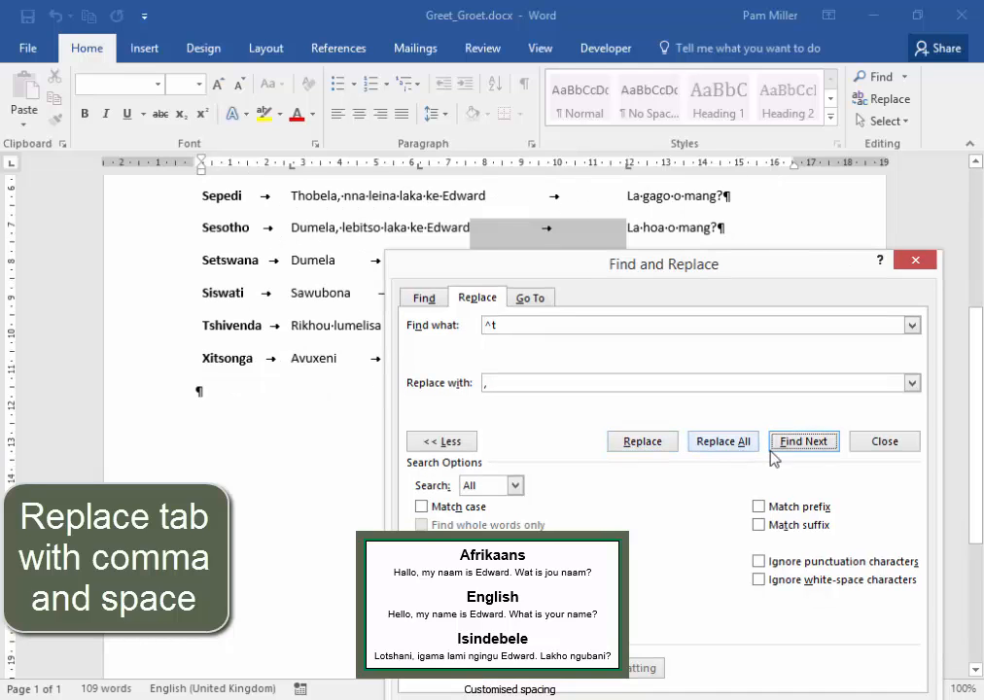
left_click(803, 449)
left_click(803, 449)
left_click(679, 452)
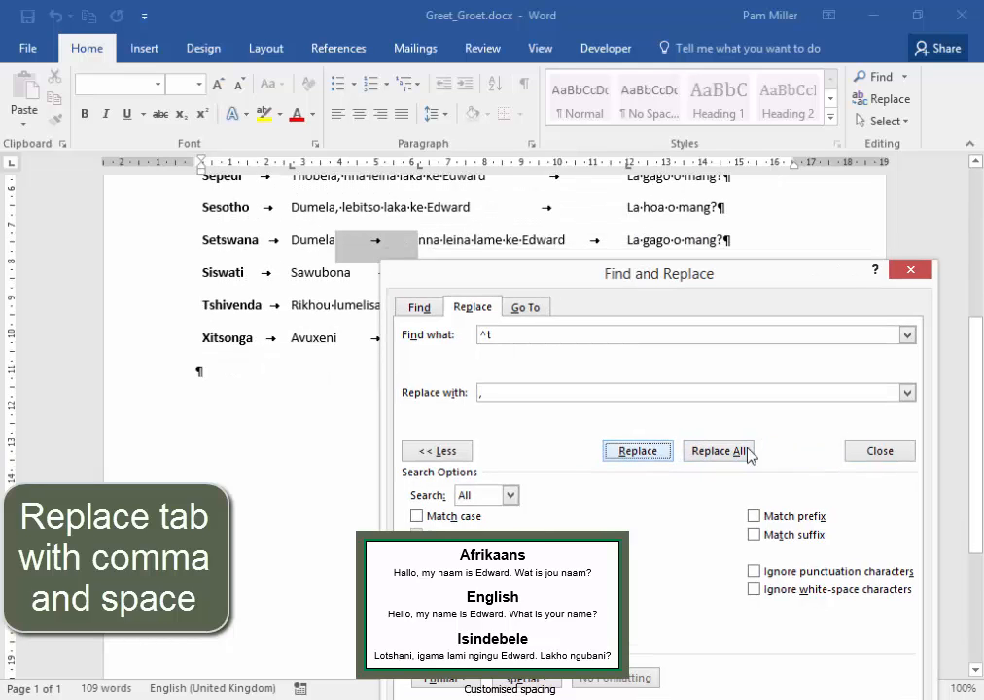
left_click(803, 452)
left_click(799, 453)
left_click(667, 453)
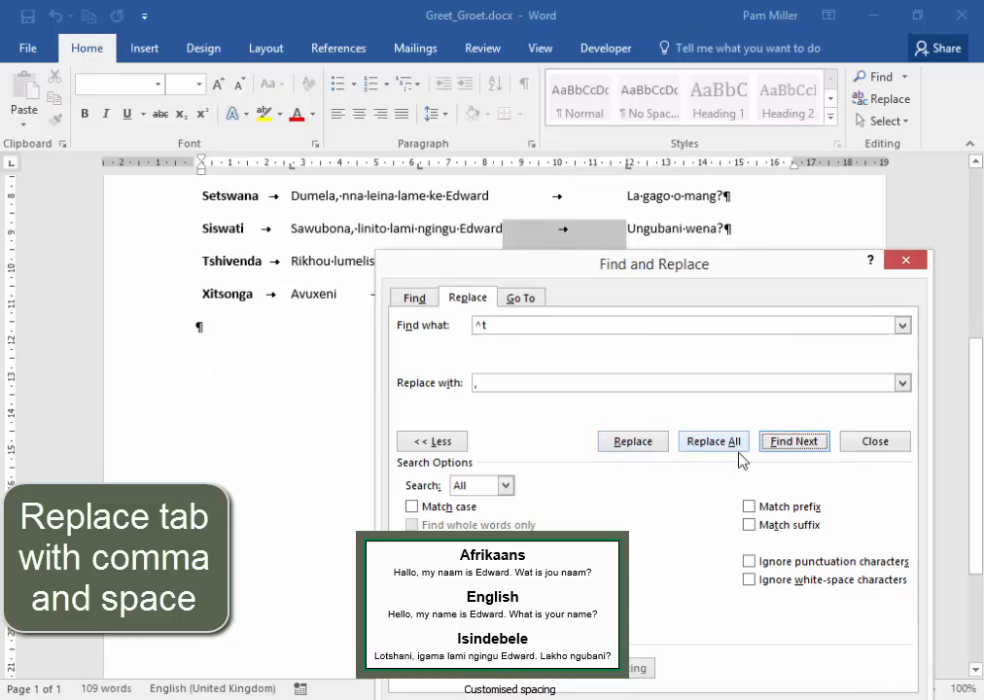
- Replace the tab after the greeting with a comma and space in the Tshivenda and Xitsonga lines, and close Find and Replace
left_click(795, 443)
left_click(799, 445)
left_click(641, 452)
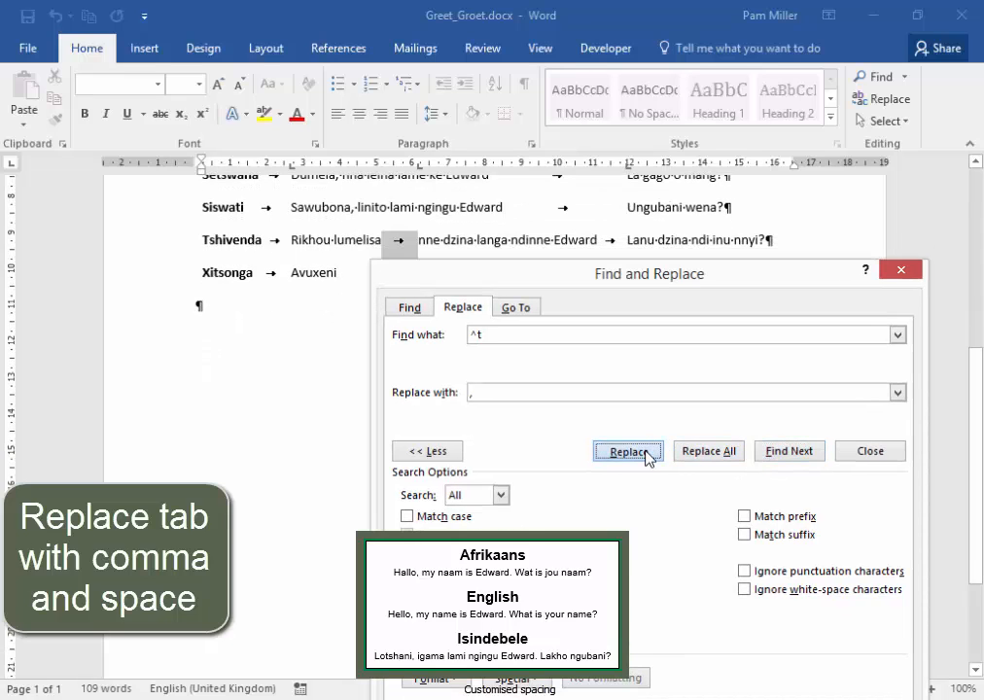
left_click(775, 452)
left_click(778, 452)
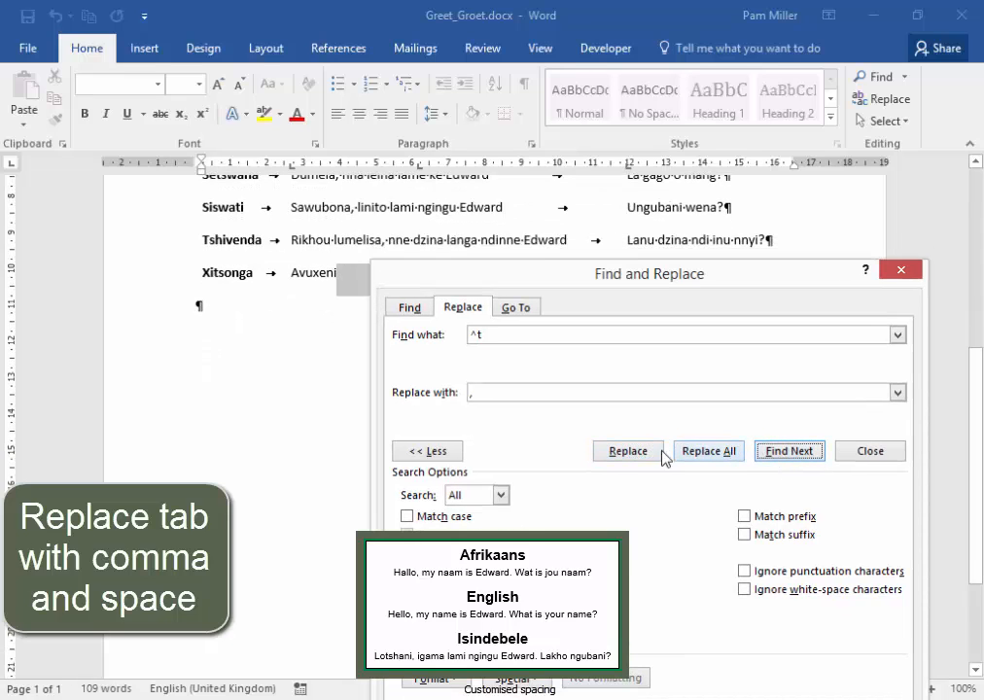
left_click(631, 452)
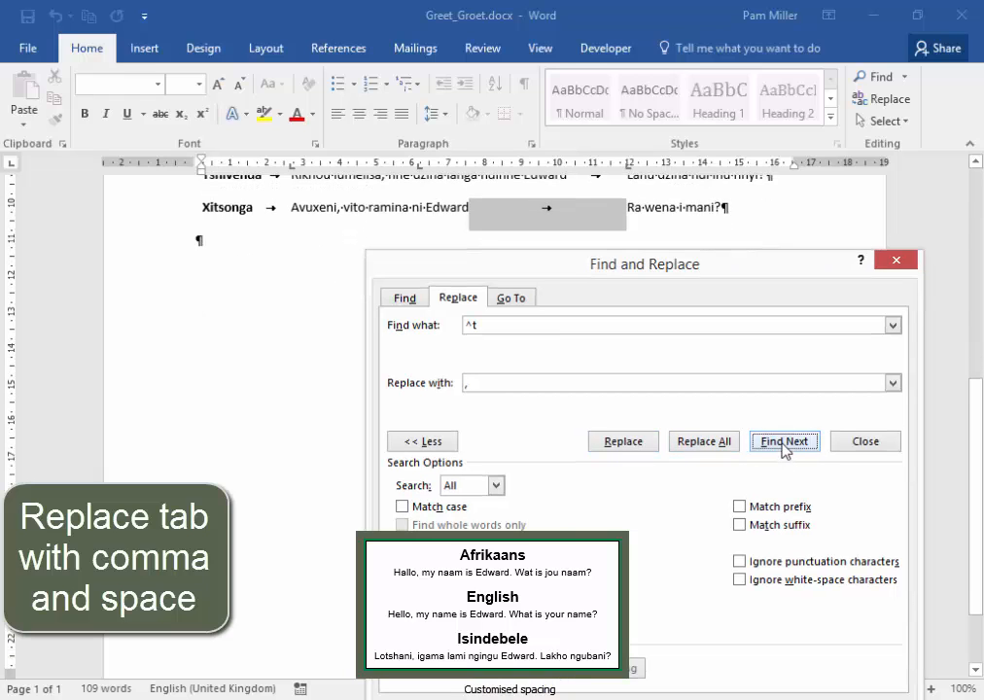
left_click(847, 448)
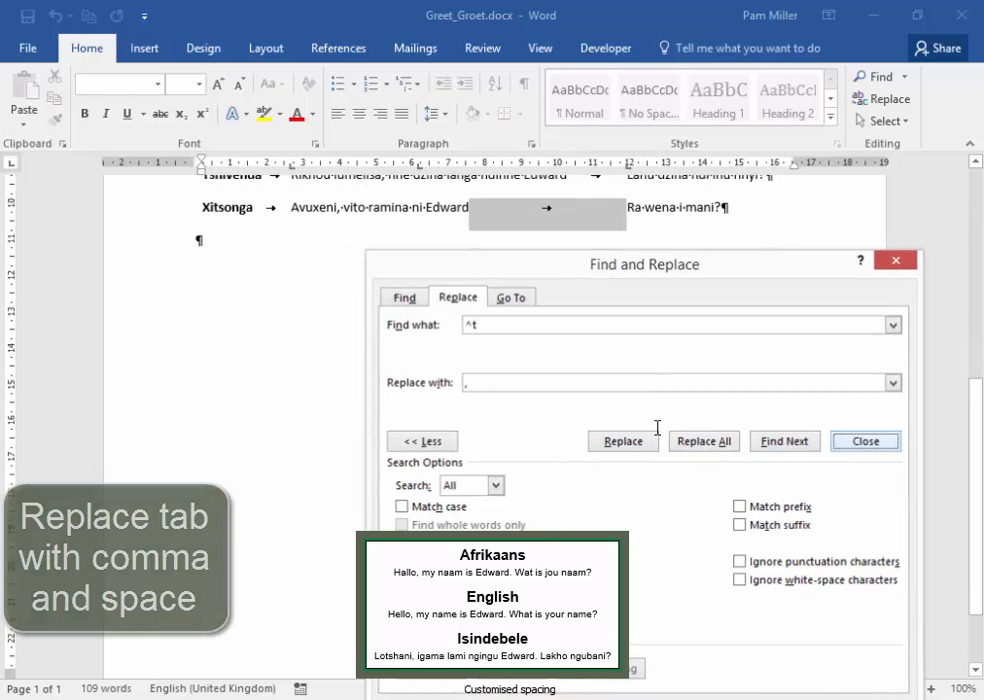
- From the end of the Afrikaans introduction phrase, set up Find and Replace to change tabs (^t) to a full stop and a space
scroll(642, 416, "up", 4)
scroll(640, 416, "up", 4)
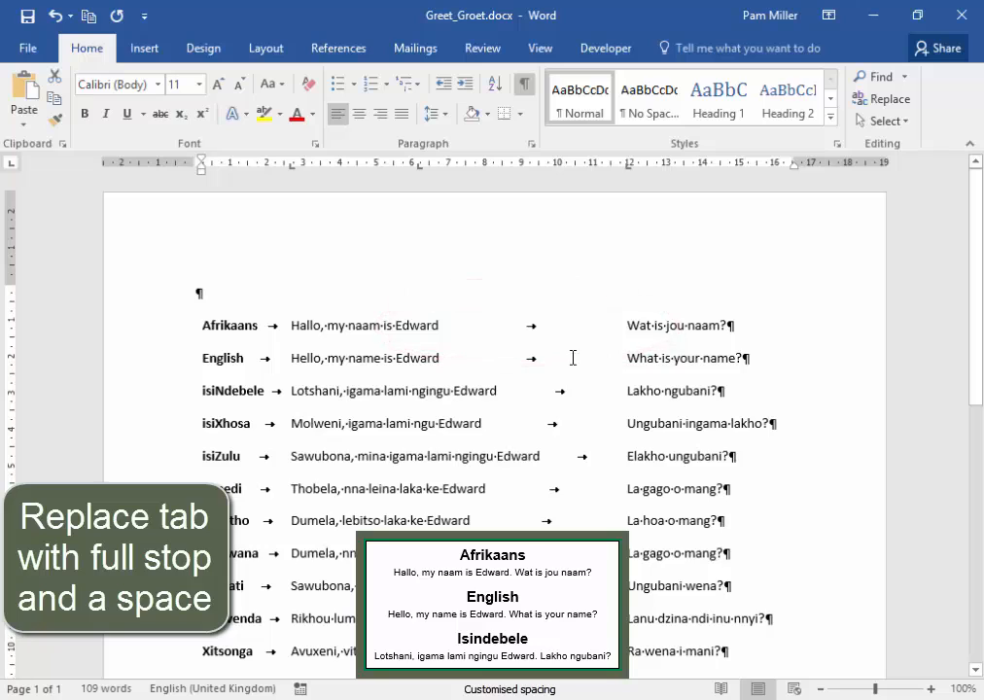
left_click(448, 329)
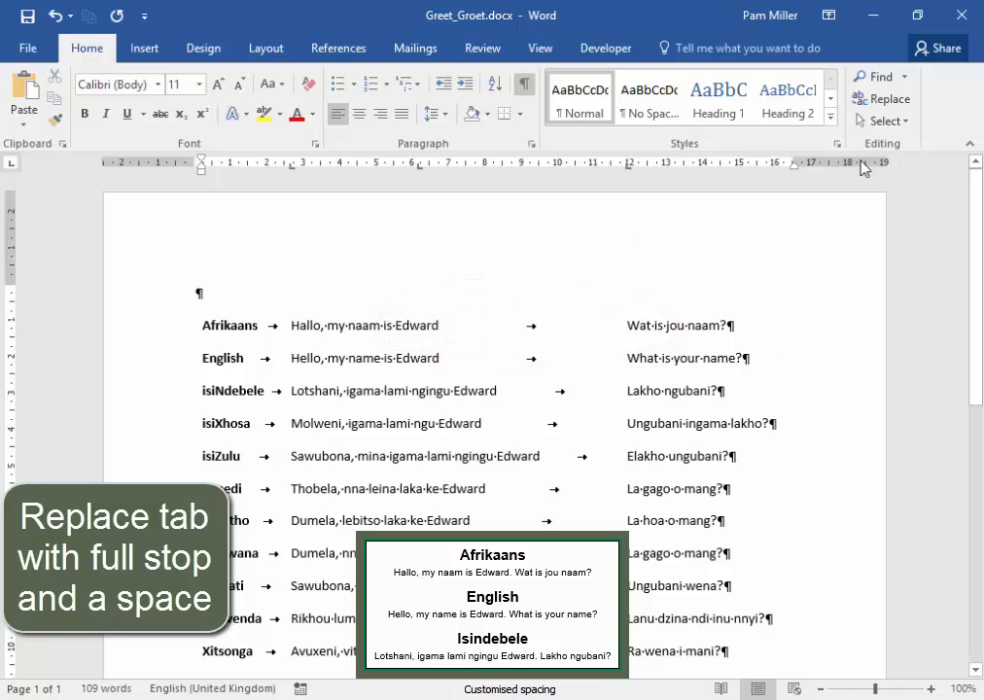
left_click(878, 105)
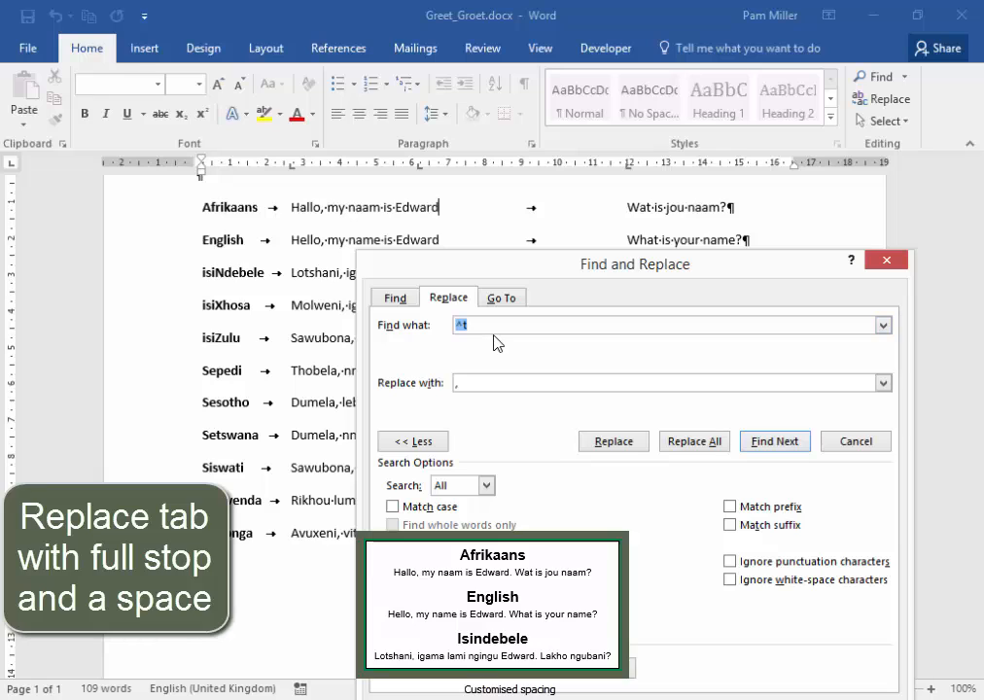
left_click(474, 381)
type(".")
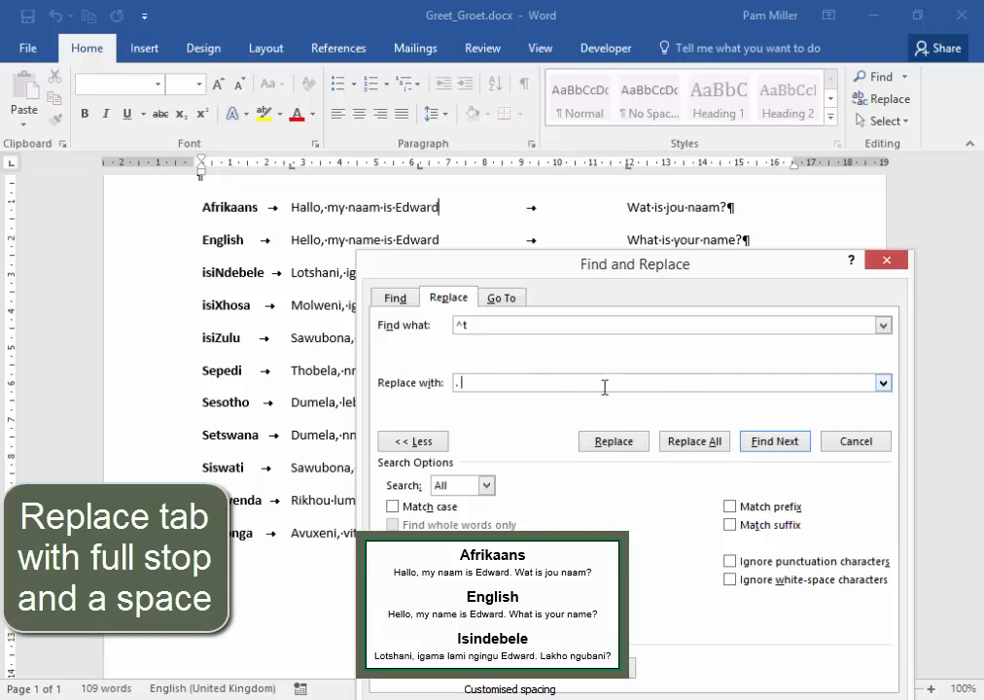
- Replace only the tab before the question with a full stop and space in the Afrikaans, English and isiNdebele lines
left_click(623, 444)
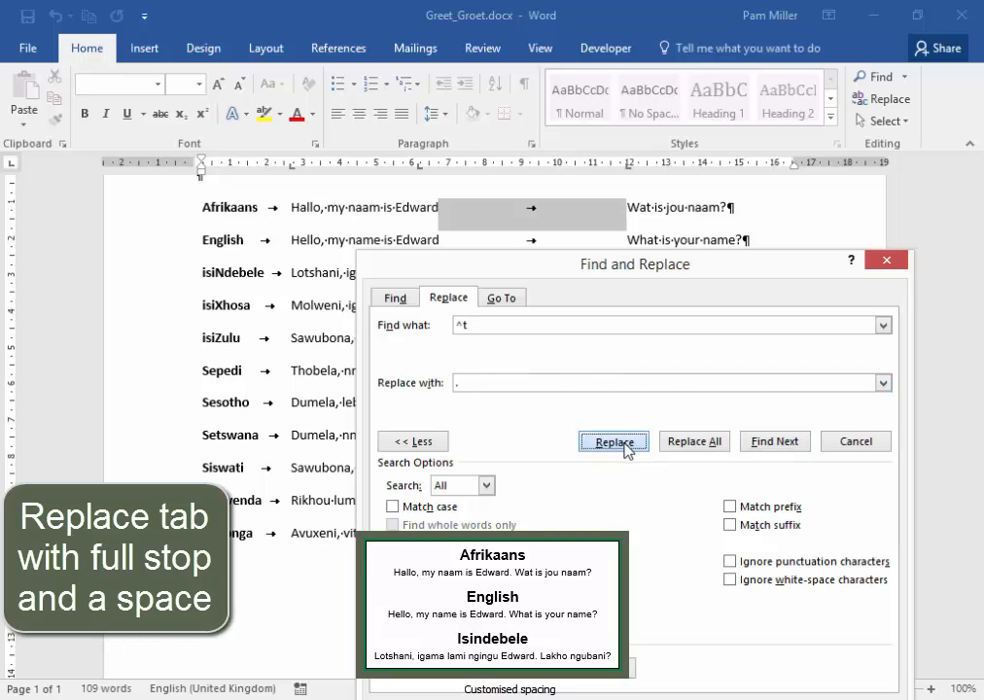
left_click(613, 441)
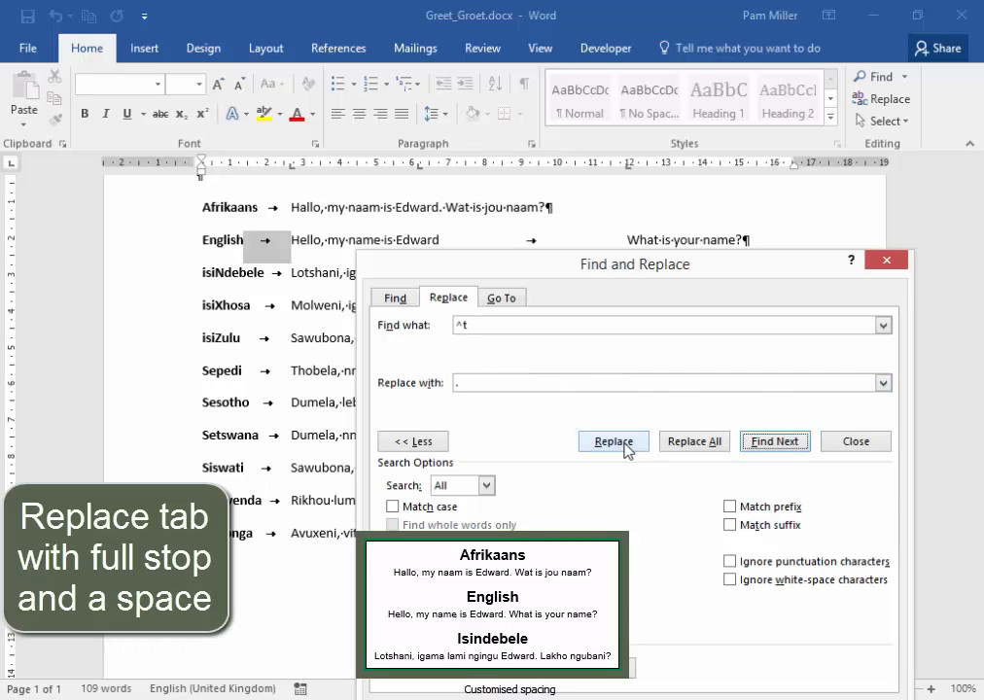
left_click(774, 442)
left_click(619, 455)
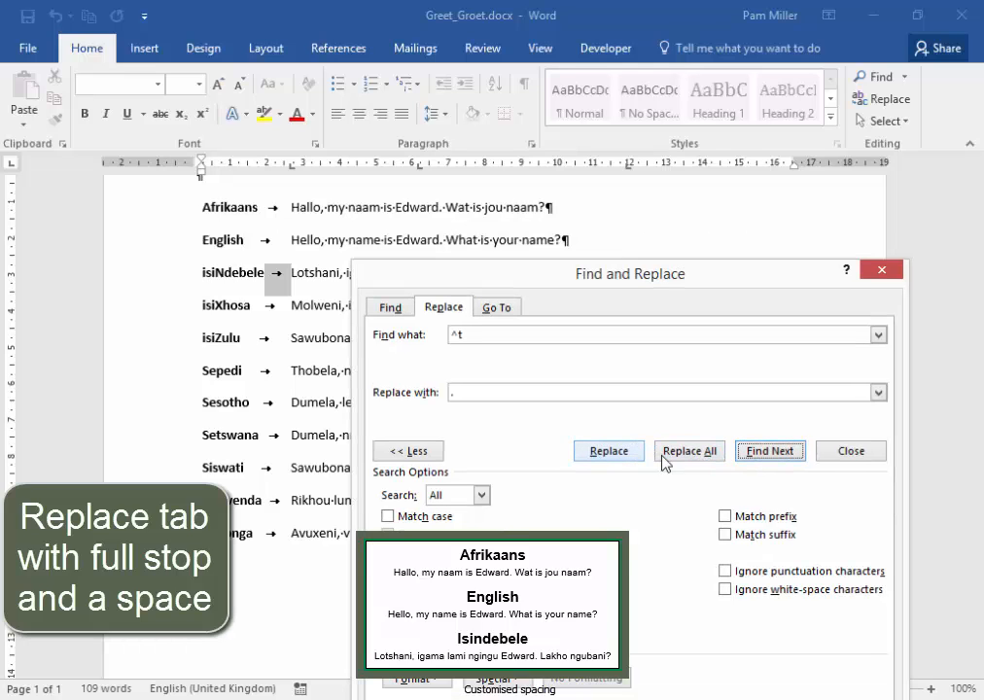
left_click(768, 453)
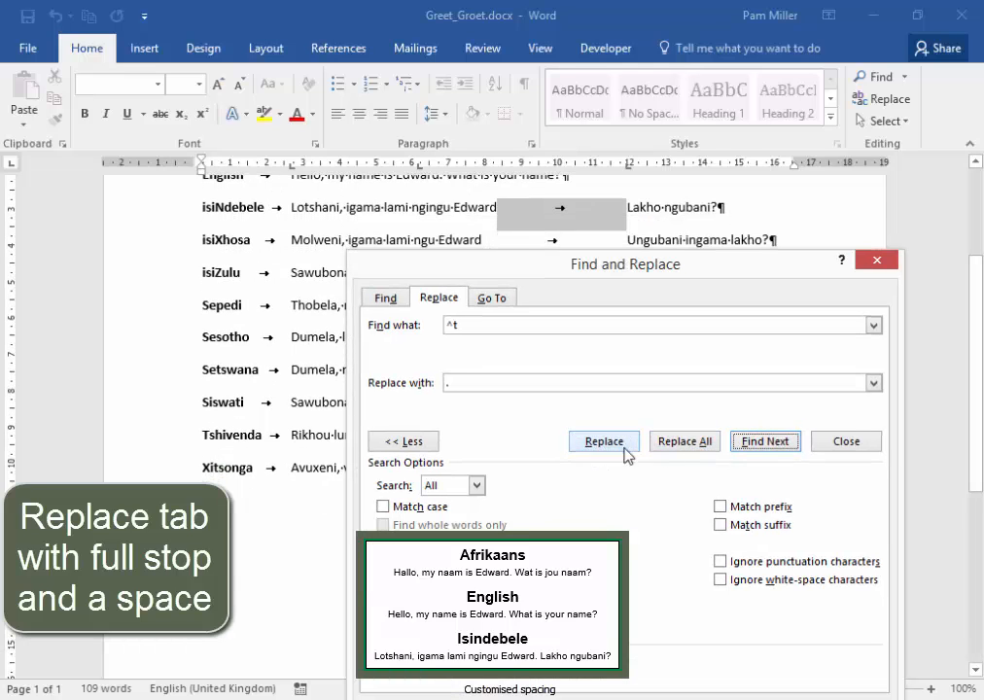
left_click(627, 455)
- Replace only the tab before the question with a full stop and space in the isiXhosa, isiZulu and Sepedi lines
left_click(765, 441)
left_click(613, 459)
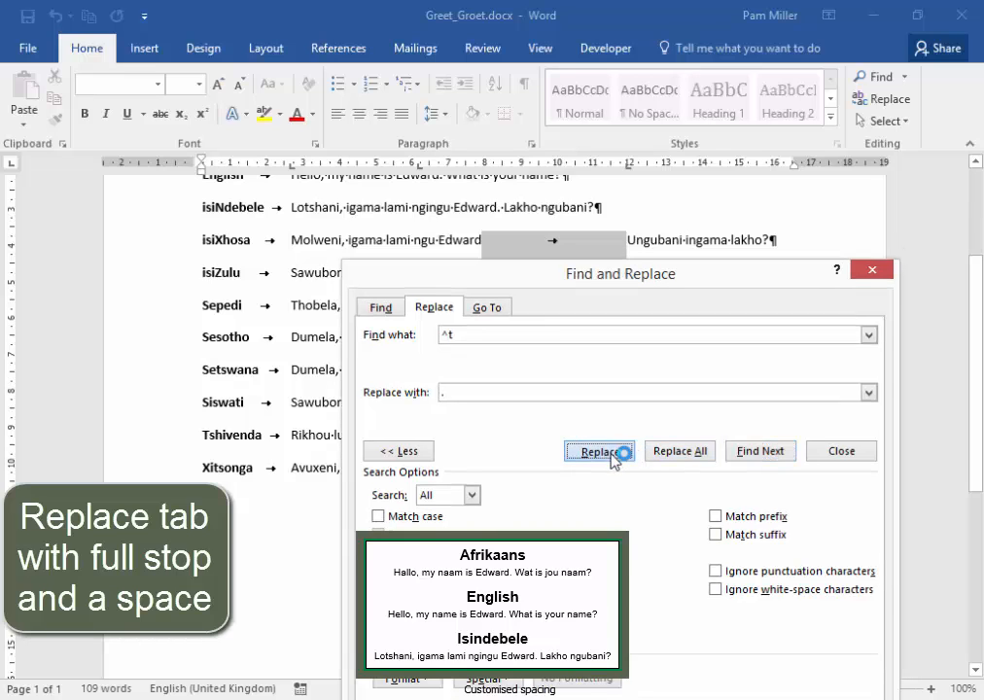
left_click(761, 454)
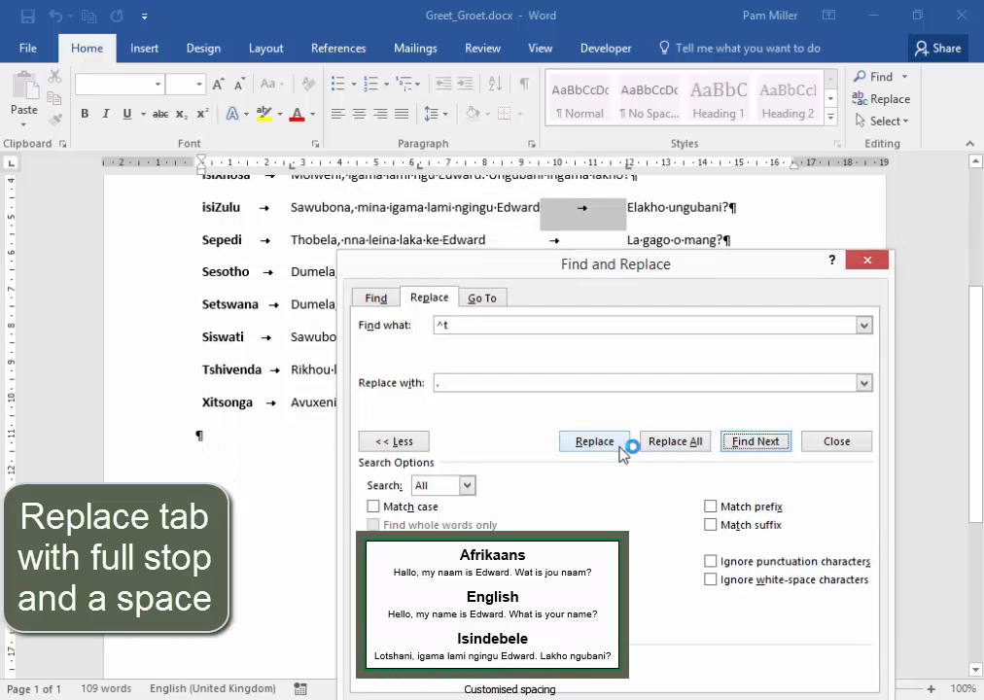
left_click(622, 447)
left_click(748, 443)
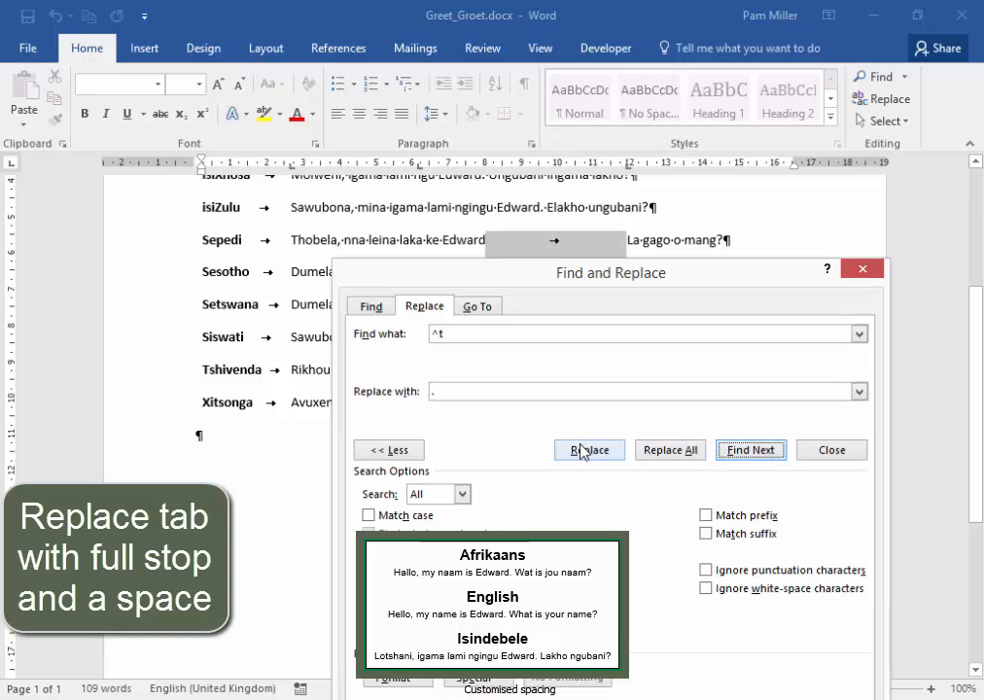
left_click(581, 451)
- Replace only the tab before the question with a full stop and space in the Sesotho, Setswana and Siswati lines
left_click(741, 451)
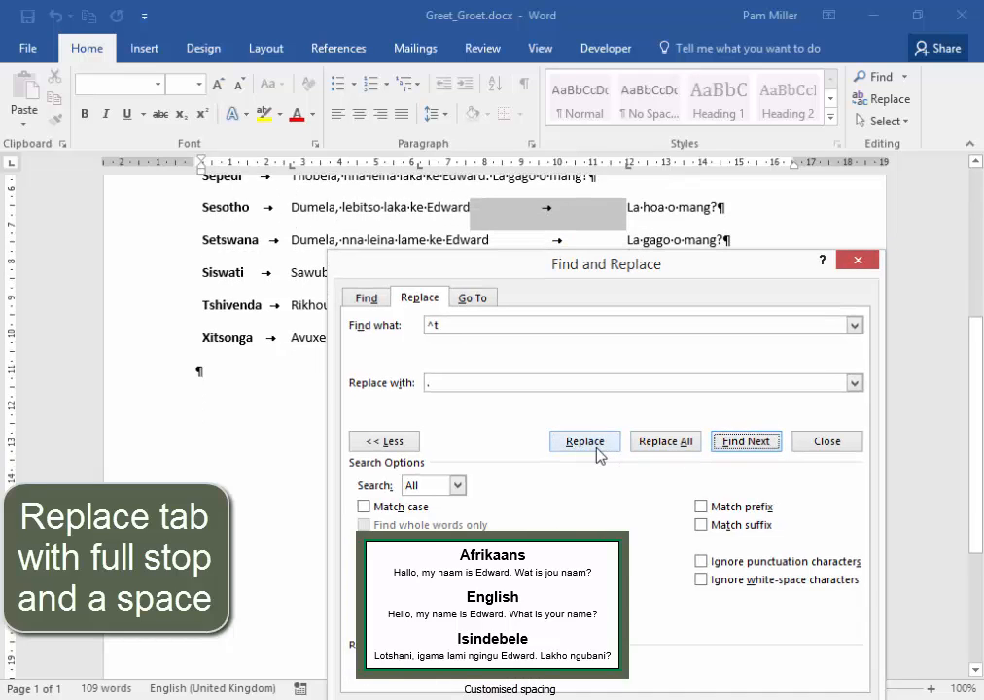
left_click(598, 449)
left_click(738, 443)
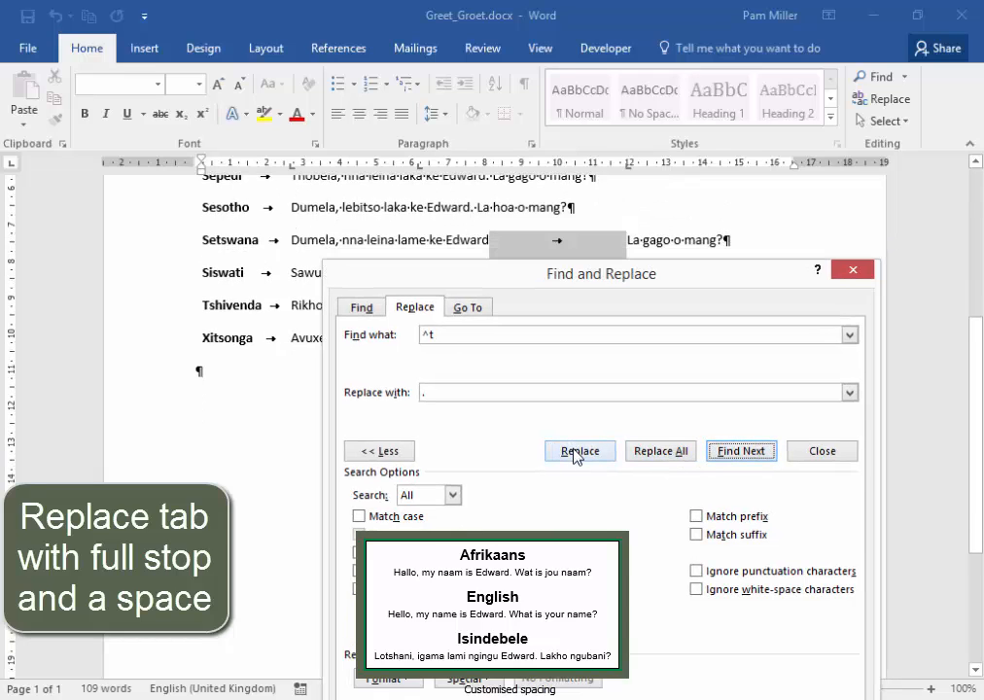
left_click(579, 453)
left_click(740, 451)
left_click(576, 442)
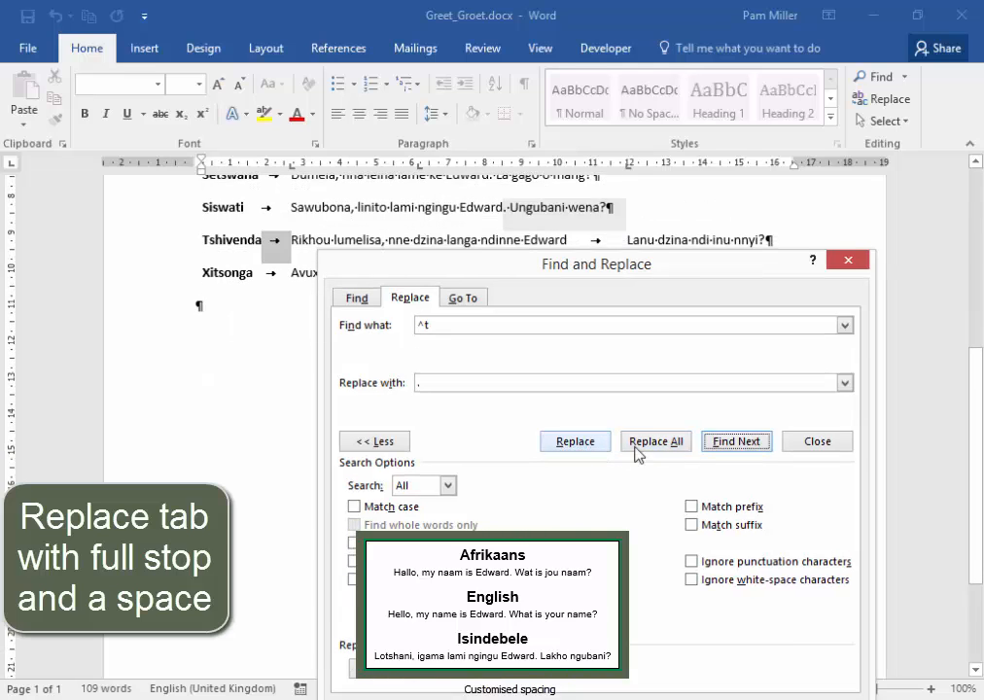
- Replace the tab before the question with a full stop and space in the Tshivenda and Xitsonga lines, and close Find and Replace
left_click(719, 448)
left_click(576, 449)
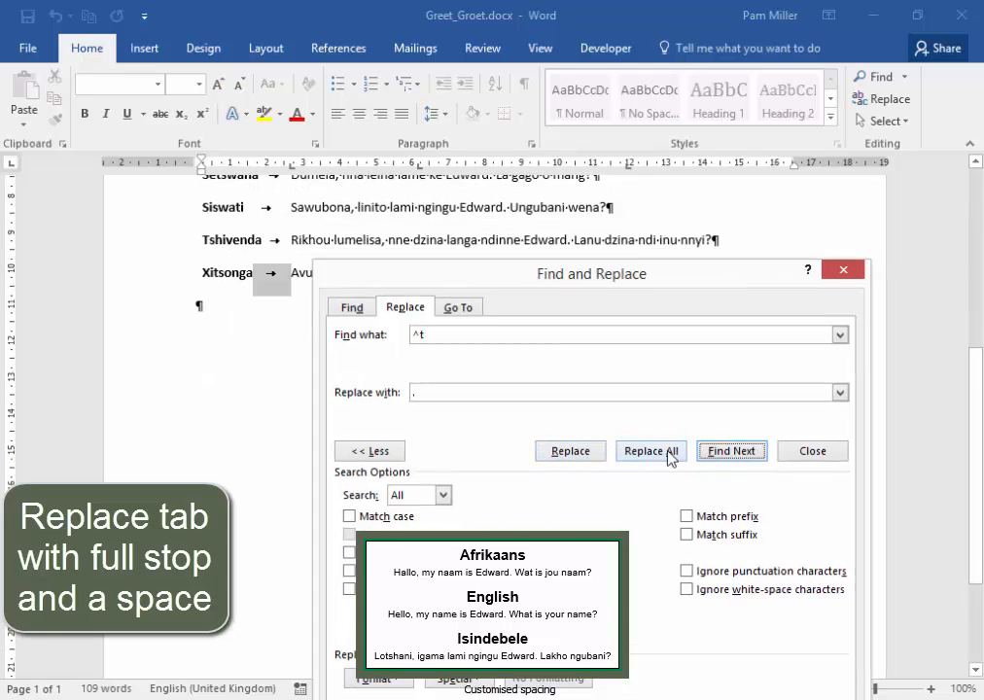
left_click(724, 453)
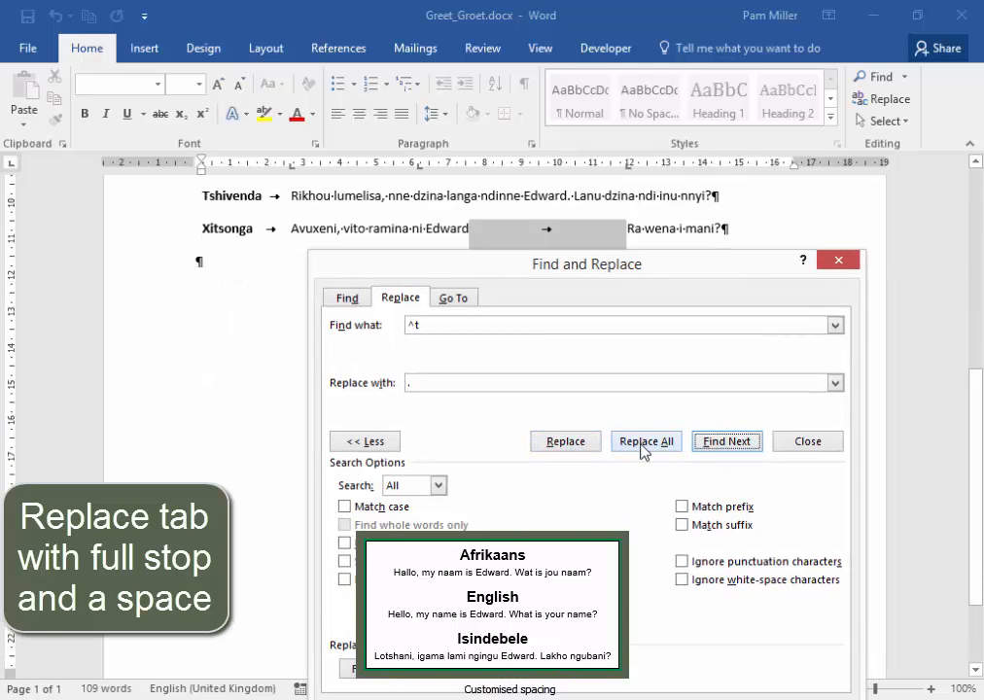
left_click(569, 449)
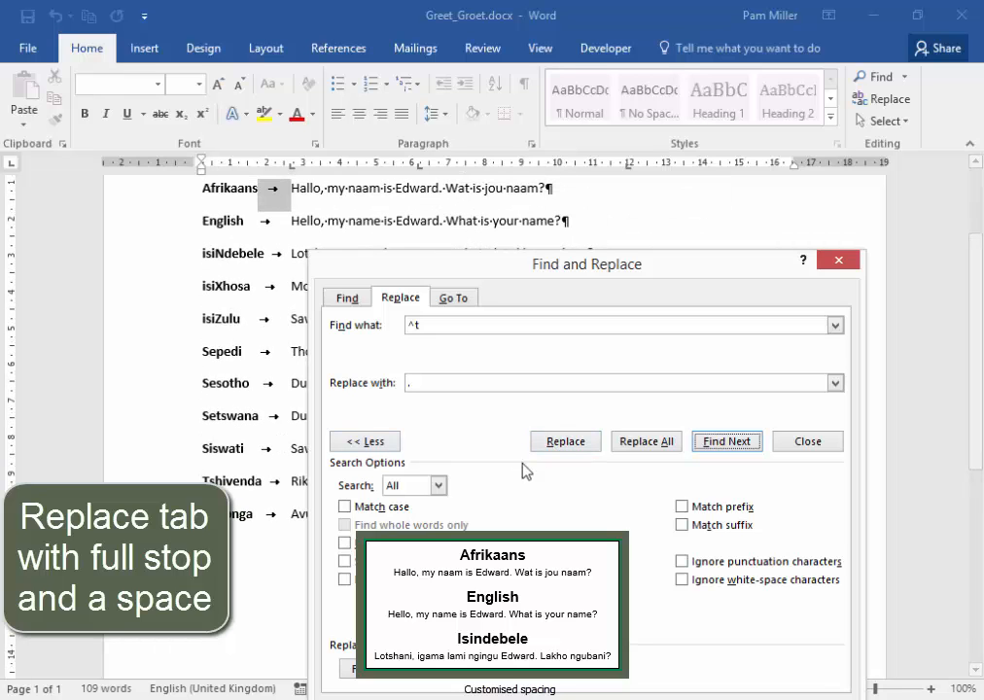
left_click(810, 445)
- From the end of the word Afrikaans, set up Find and Replace to change tabs (^t) to manual line breaks (^l)
scroll(438, 374, "up", 3)
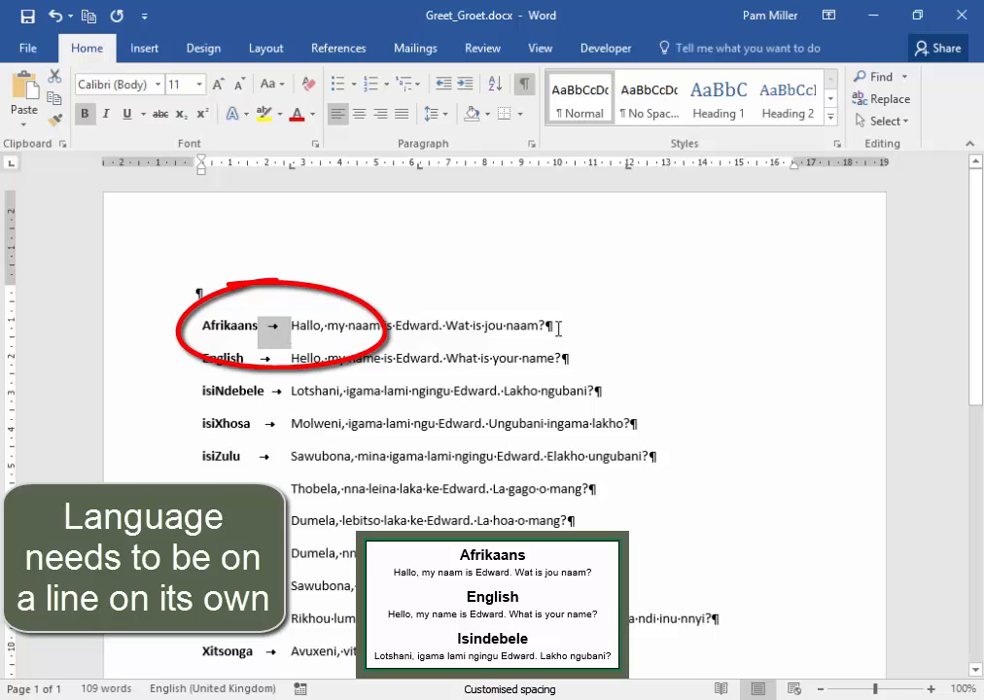
left_click(273, 327)
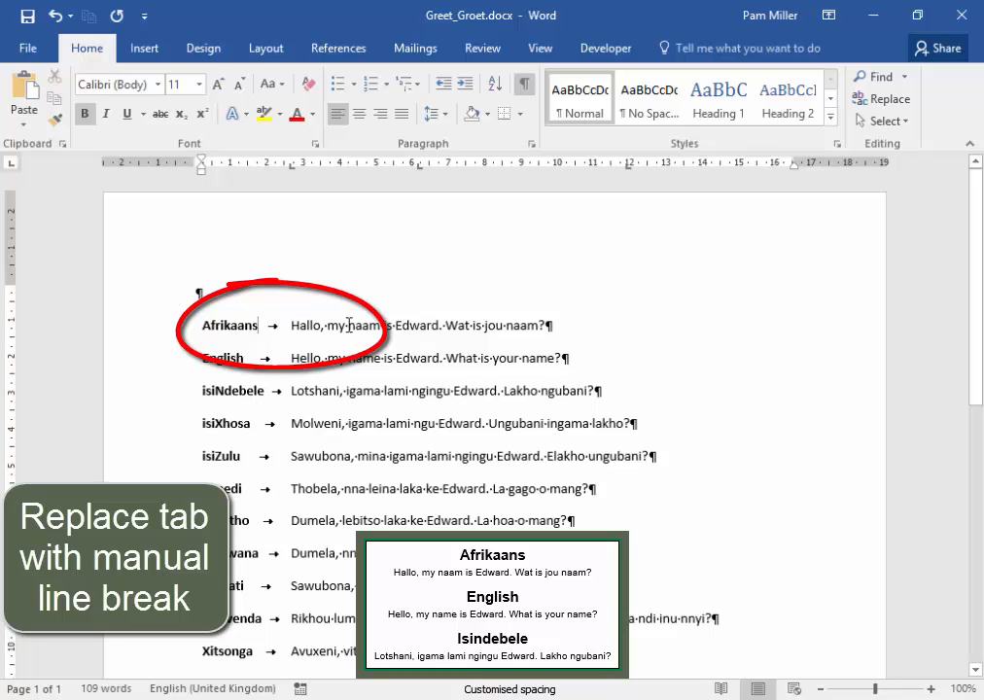
left_click(899, 102)
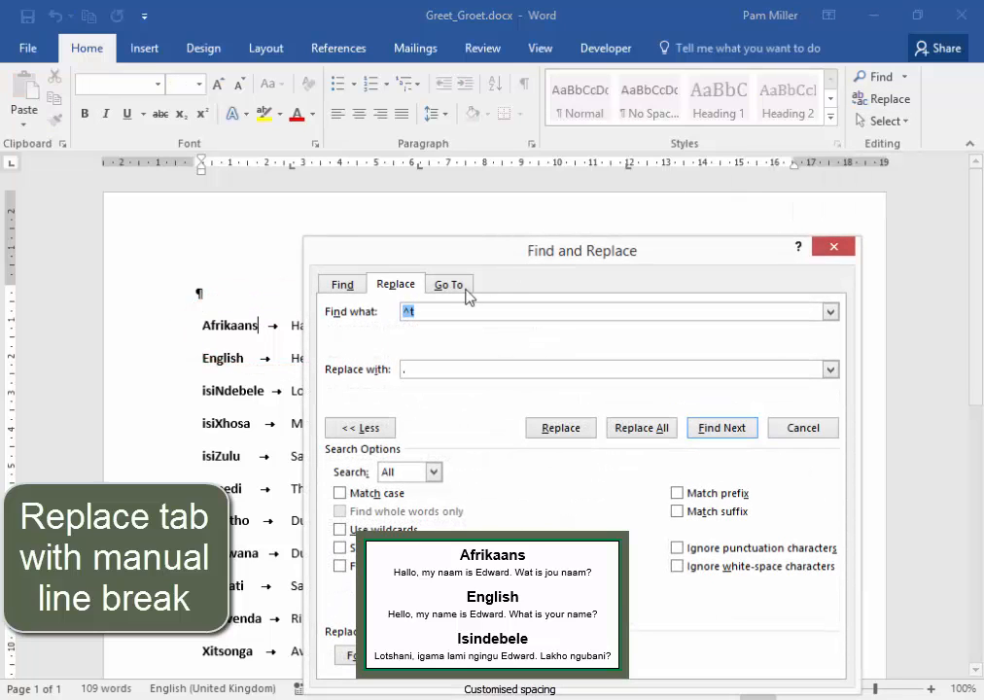
left_click(426, 369)
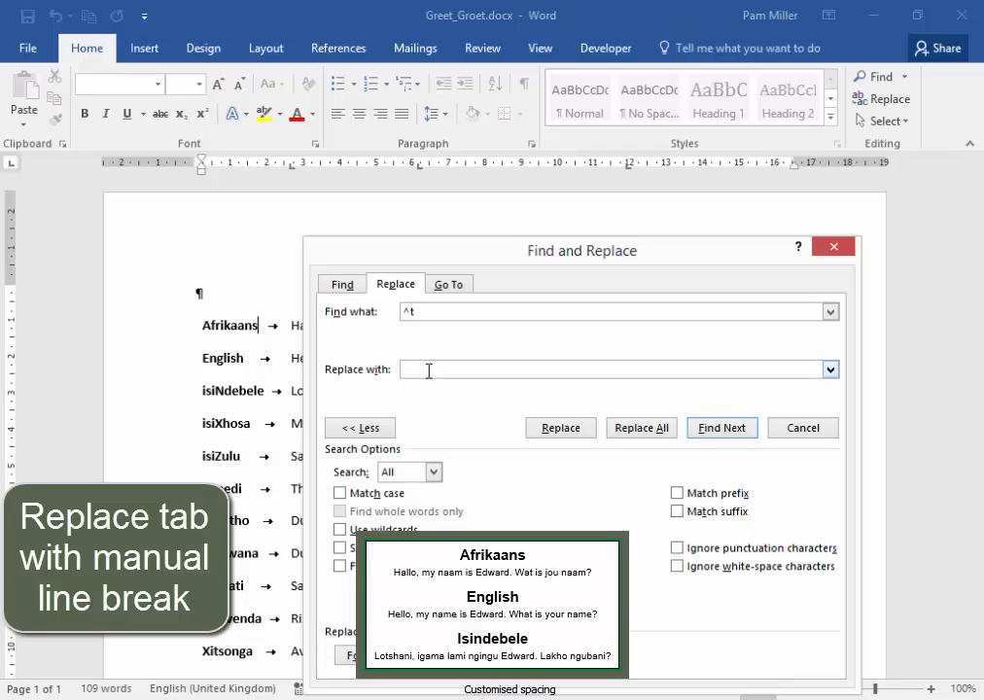
left_click(450, 655)
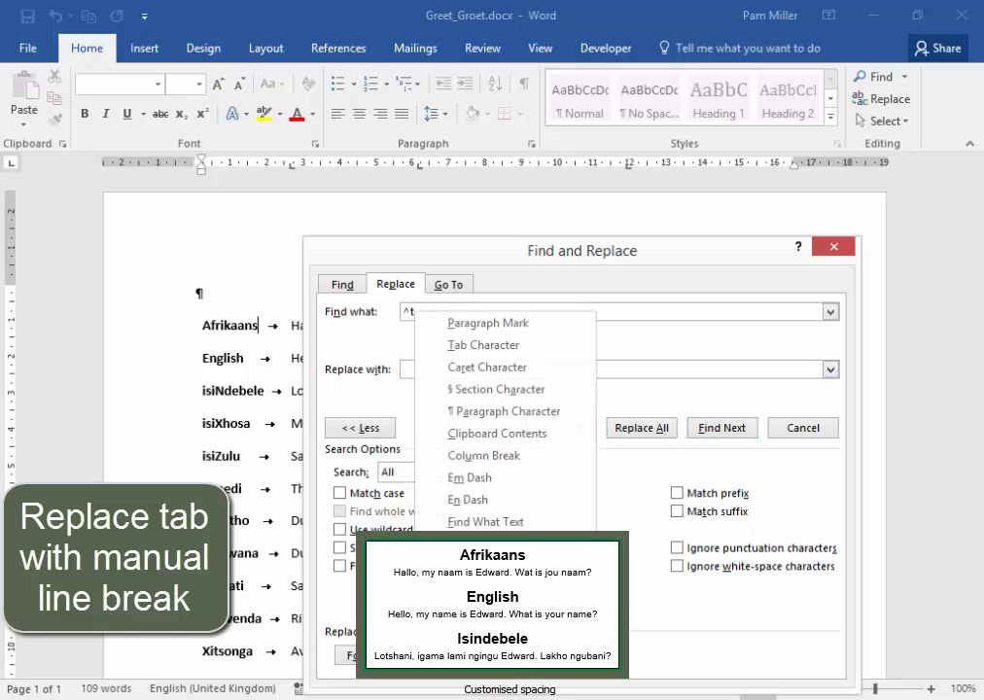
left_click(486, 543)
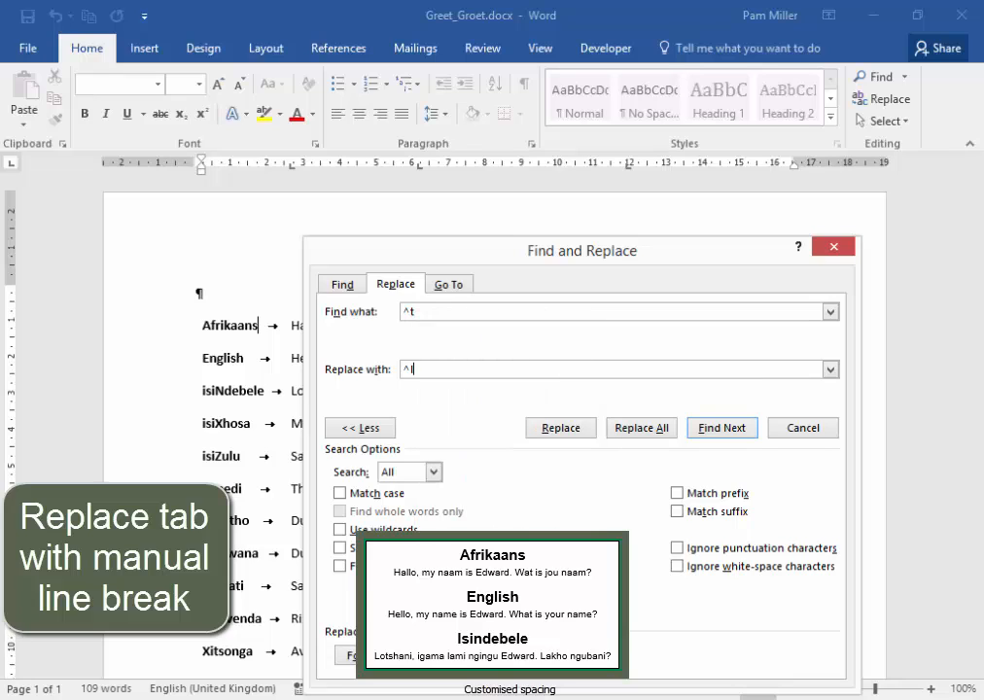
- Replace the tab after the language name with a manual line break in the Afrikaans, English, isiNdebele and isiXhosa lines
left_click(571, 429)
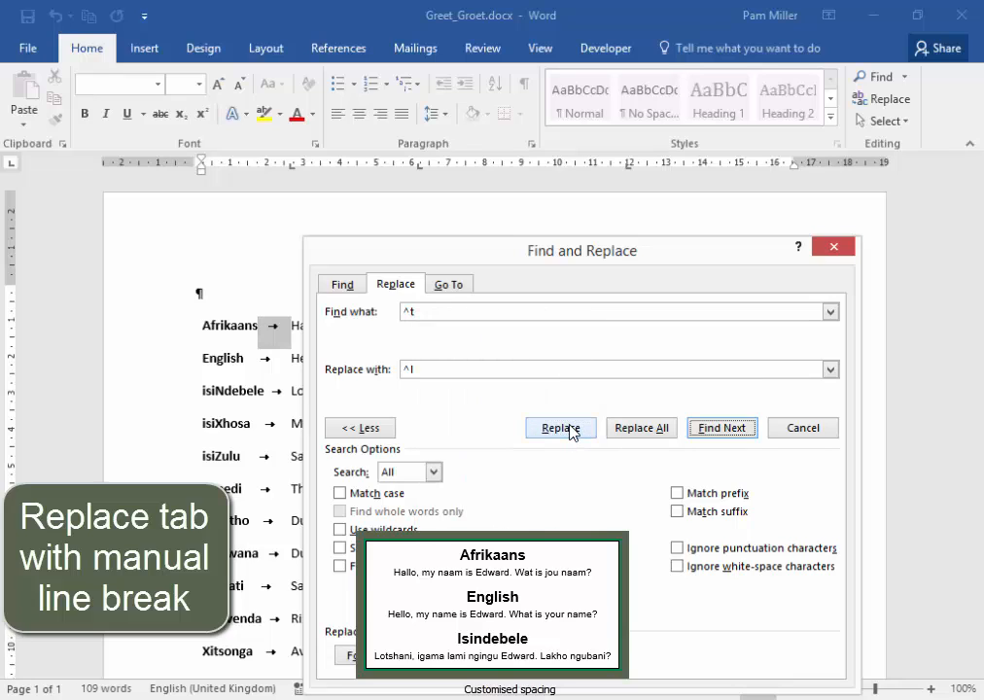
left_click(560, 428)
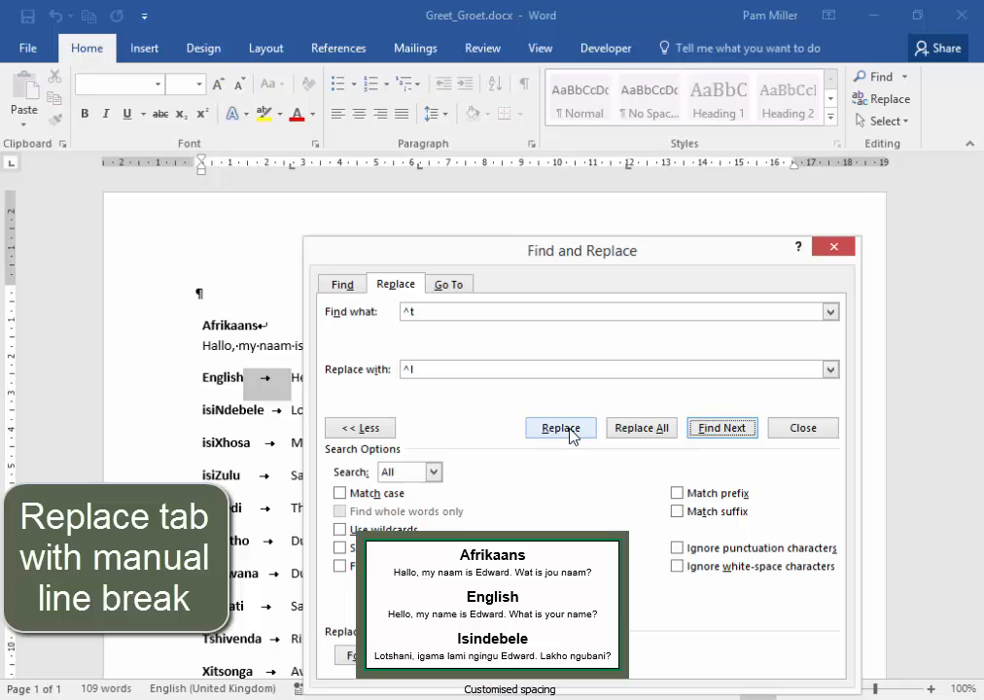
left_click(572, 434)
left_click(571, 433)
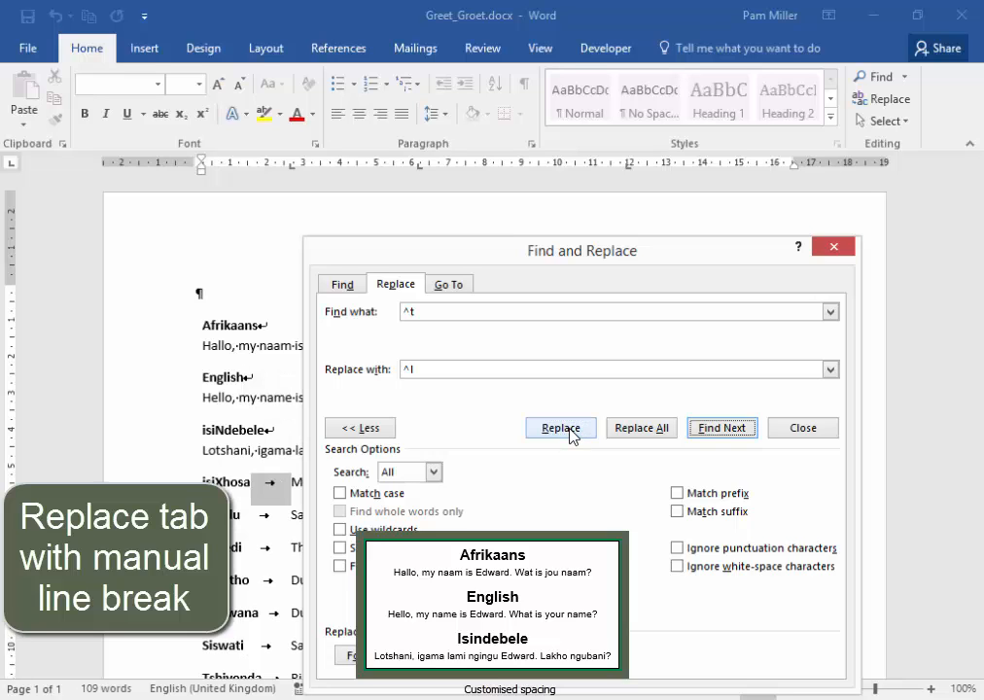
left_click(572, 434)
- Replace the tab after the language name with a manual line break in the isiZulu through Xitsonga lines, and close Find and Replace
left_click_drag(661, 247, 809, 122)
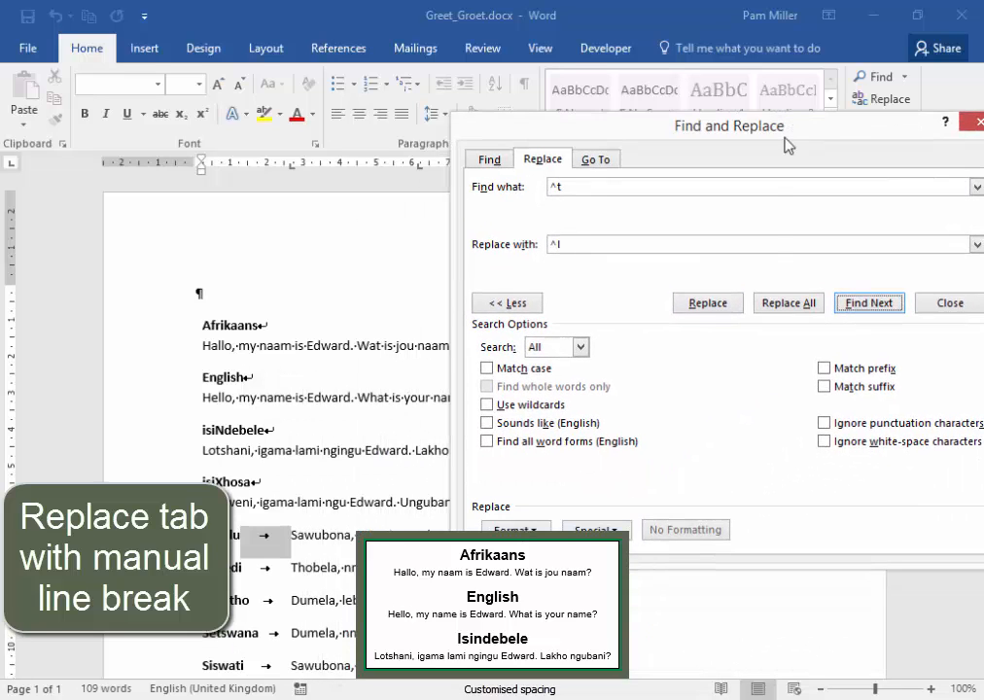
left_click(724, 309)
left_click(724, 309)
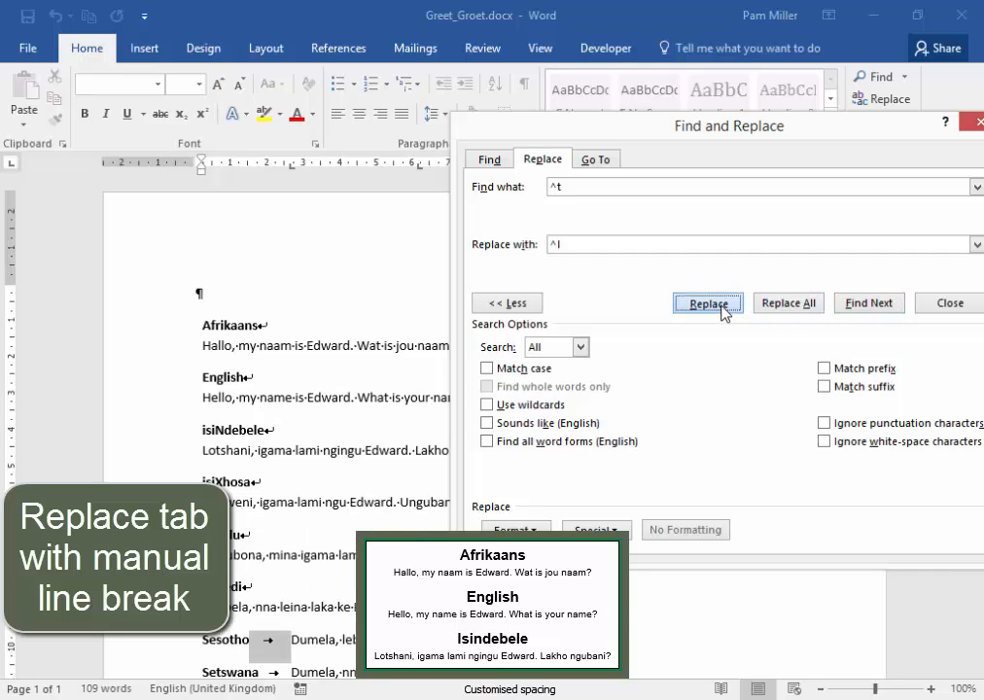
left_click(724, 309)
left_click(724, 309)
left_click(724, 309)
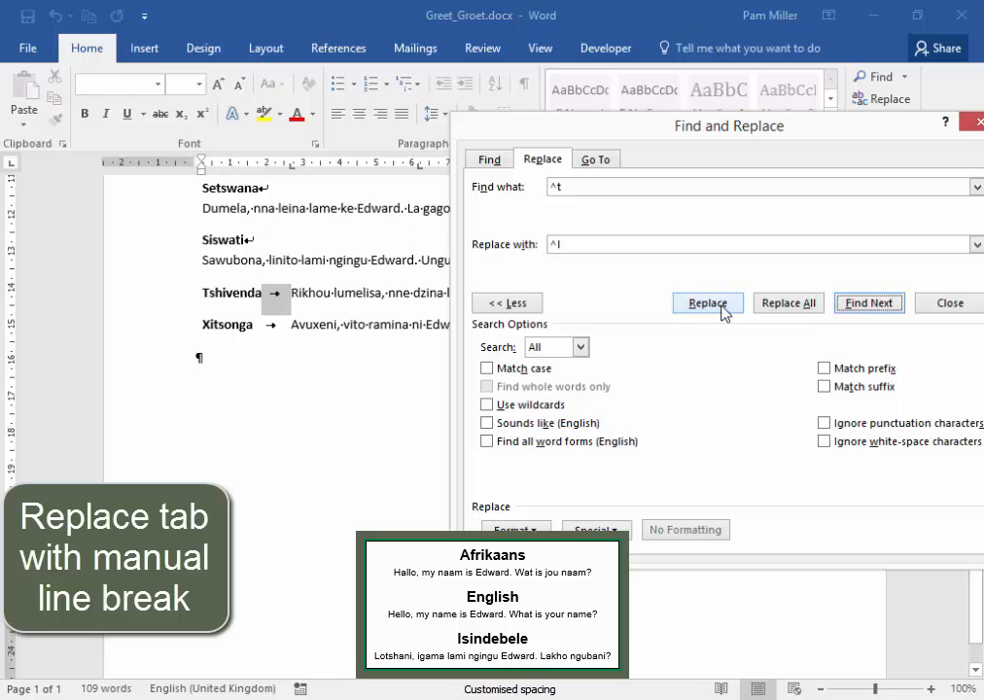
left_click(724, 309)
left_click(720, 309)
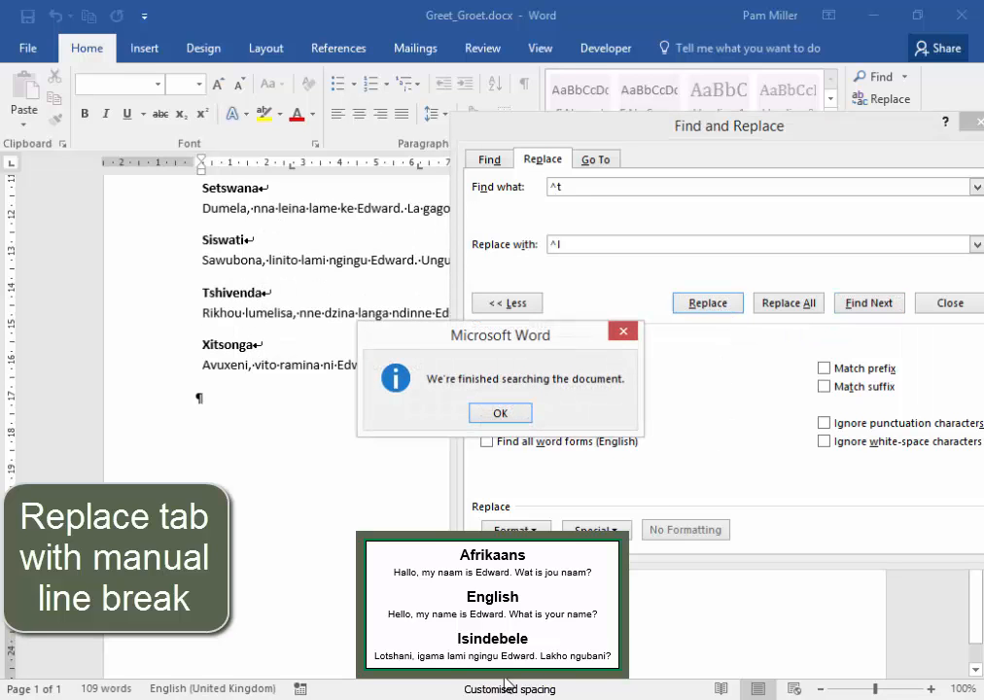
left_click(499, 413)
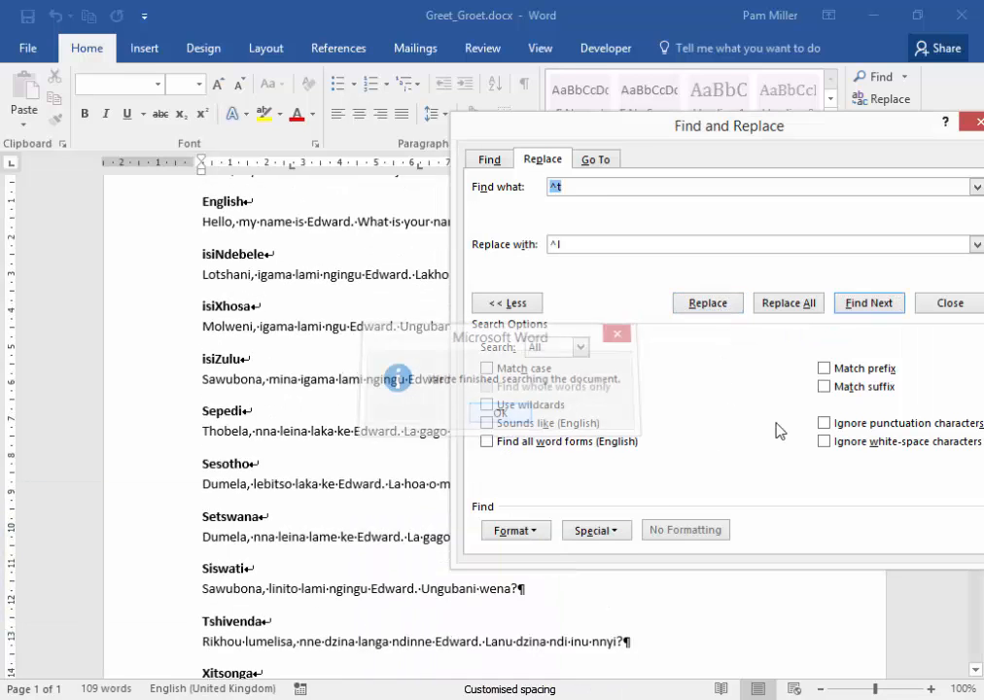
left_click(951, 305)
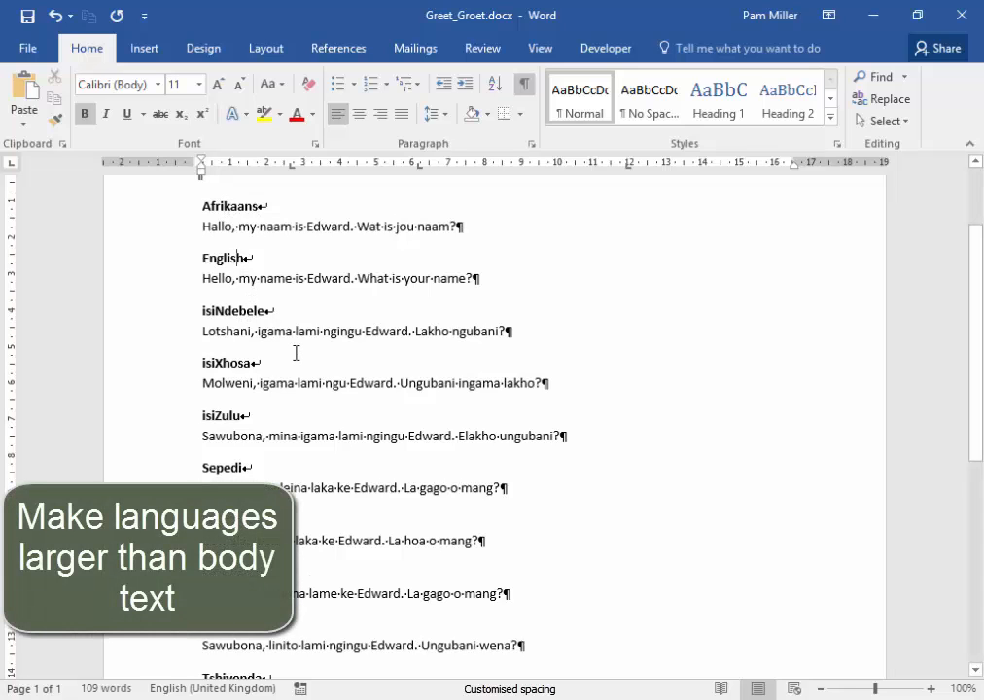
- Place the cursor in the Afrikaans heading, reopen Find and Replace, and clear both the search and replacement text
left_click(284, 334)
left_click(224, 208)
left_click(863, 99)
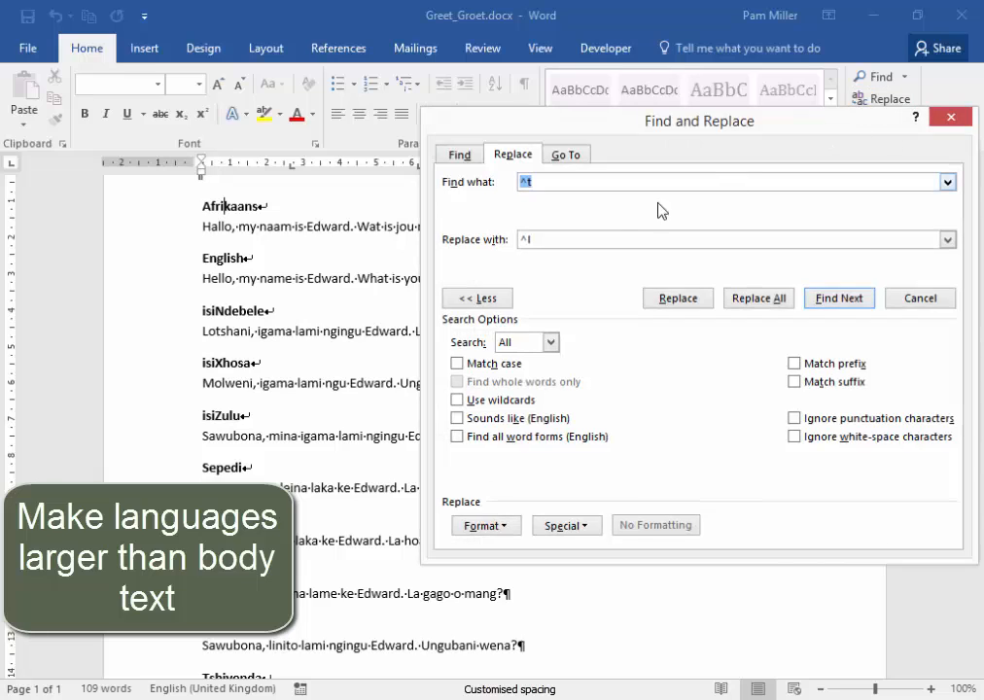
key("Delete")
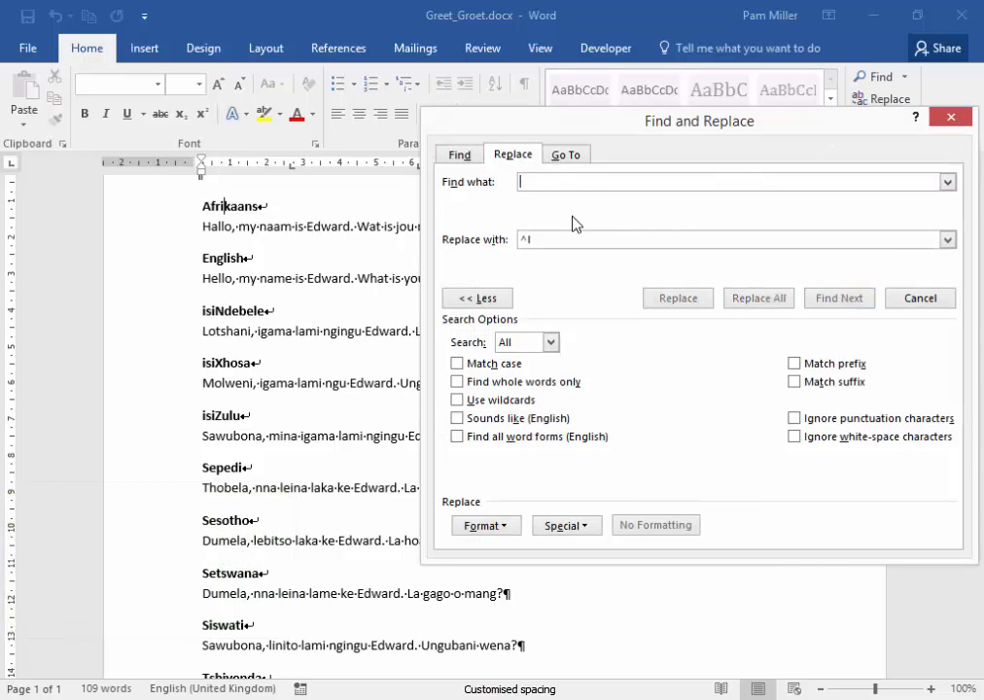
left_click(569, 239)
key("BackSpace")
key("BackSpace")
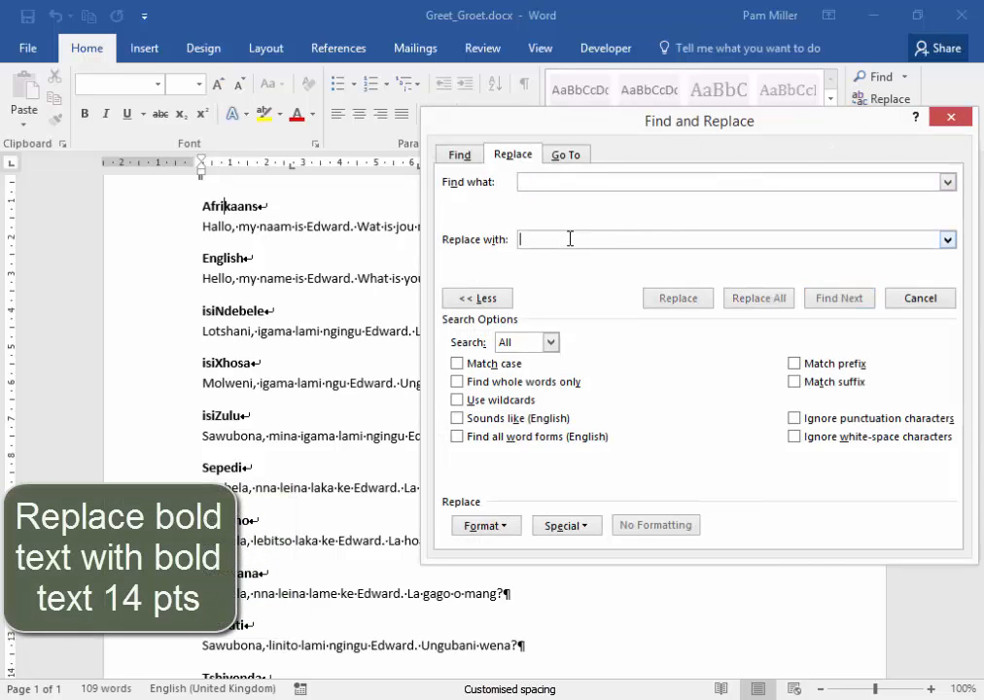
- Set the search criteria to find any text with the Bold font style
left_click(533, 182)
left_click(487, 526)
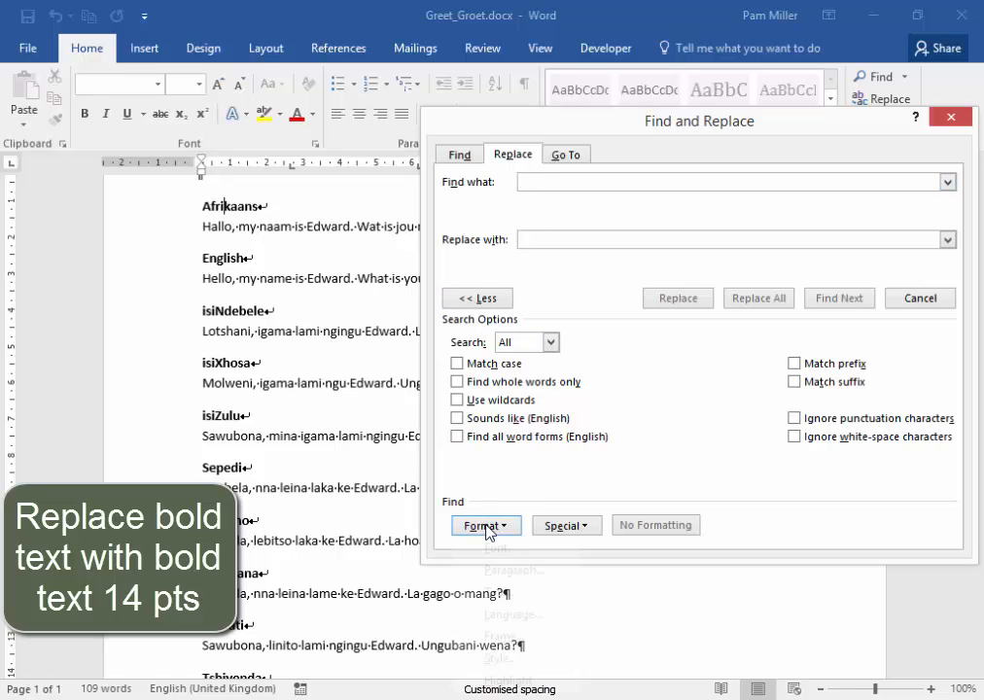
left_click(496, 547)
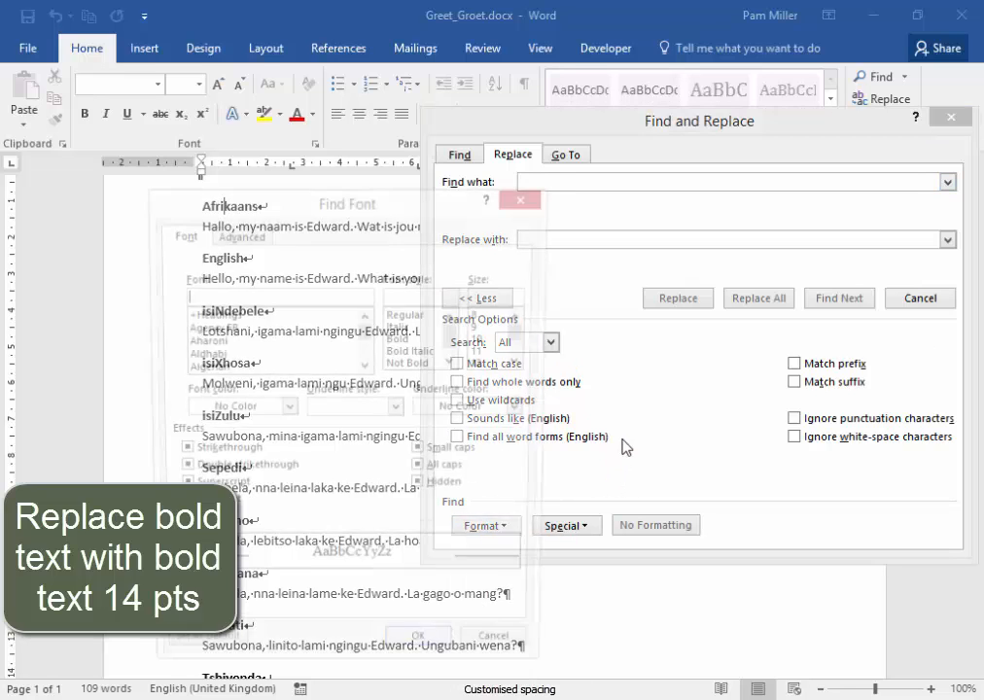
left_click(407, 340)
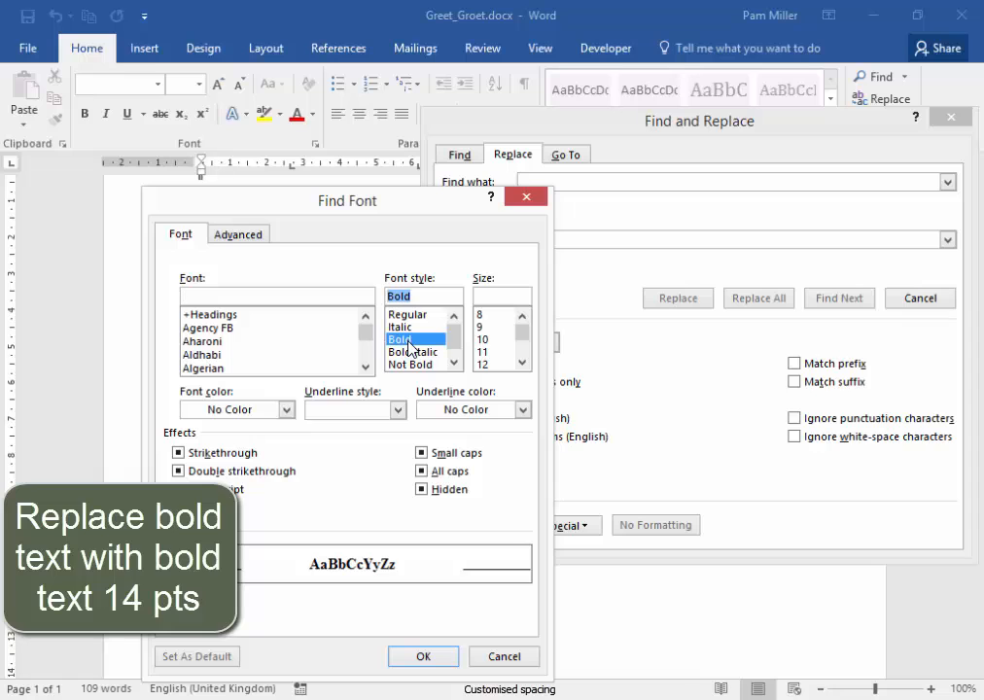
left_click(436, 657)
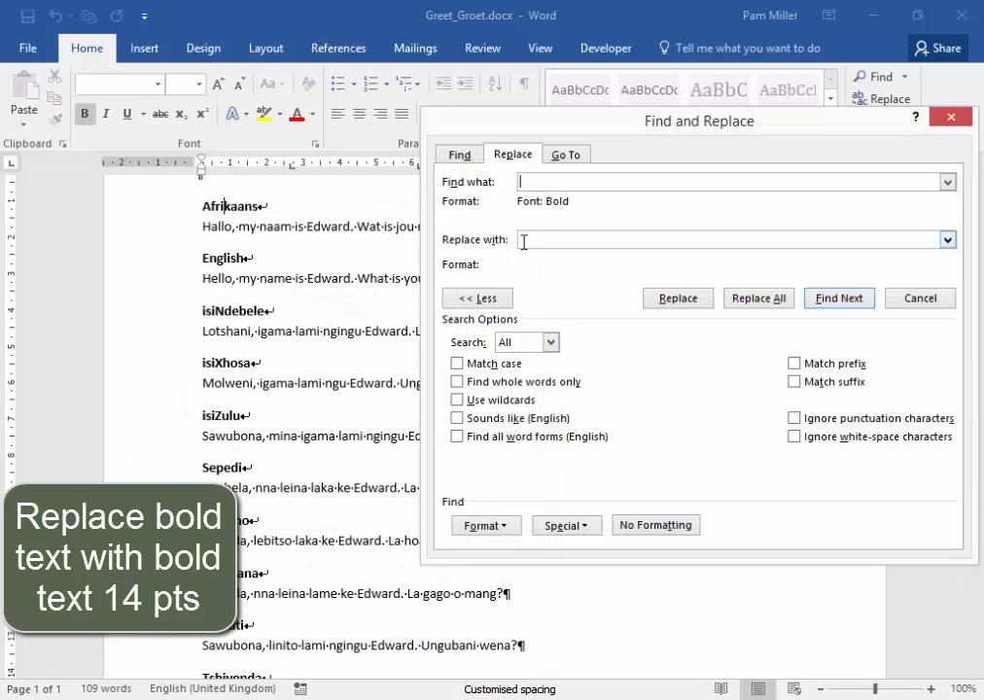
- Set the replacement criteria to the Bold font style at size 14, leaving the replacement text empty
left_click(522, 240)
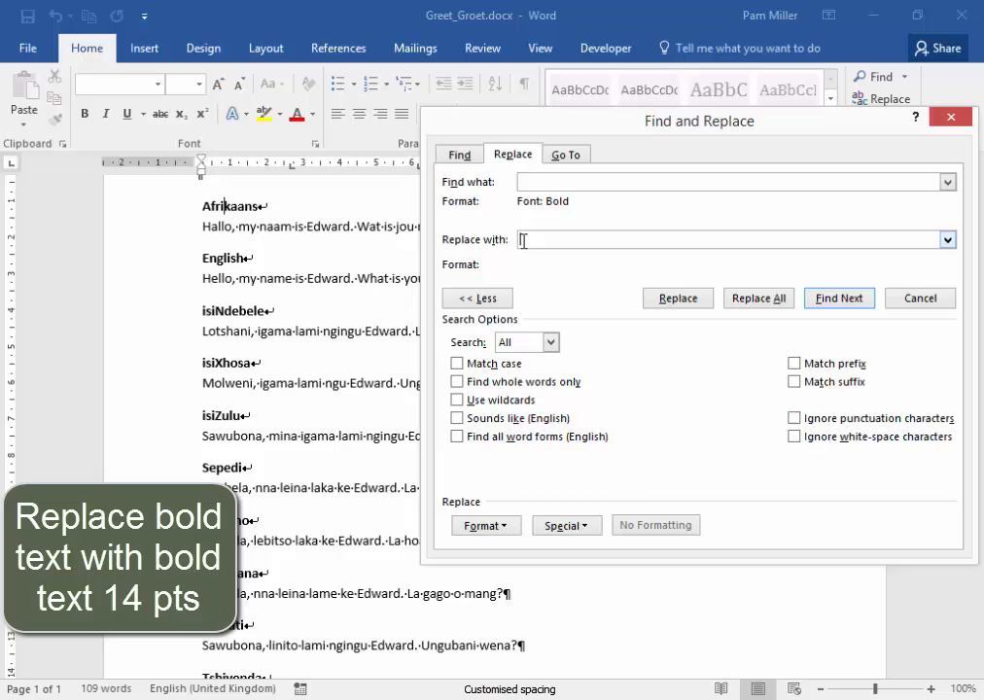
left_click(500, 529)
left_click(503, 553)
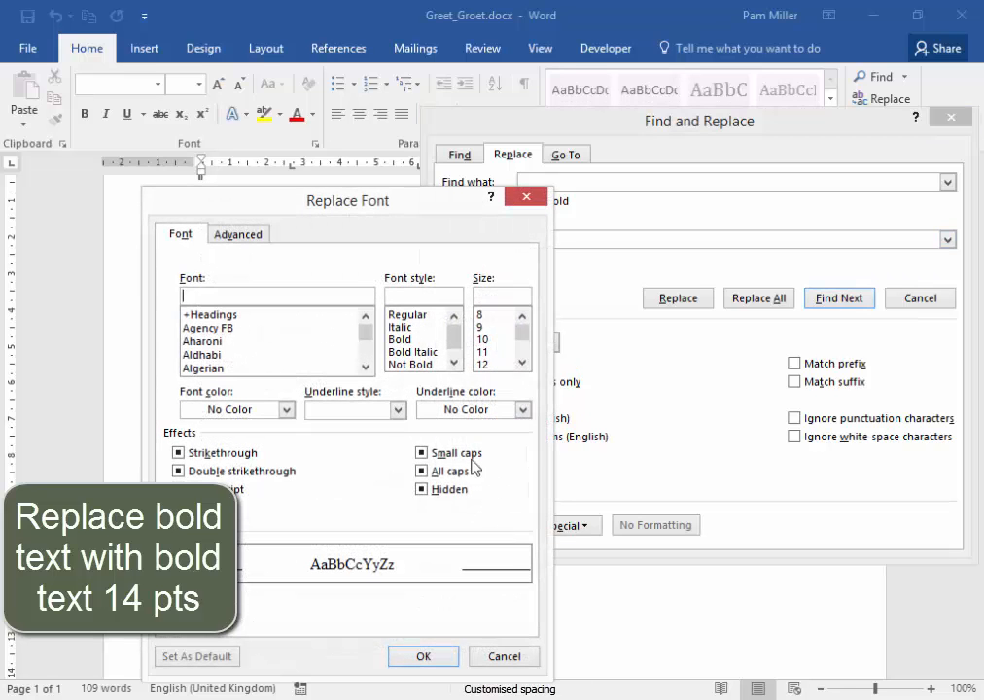
left_click(399, 340)
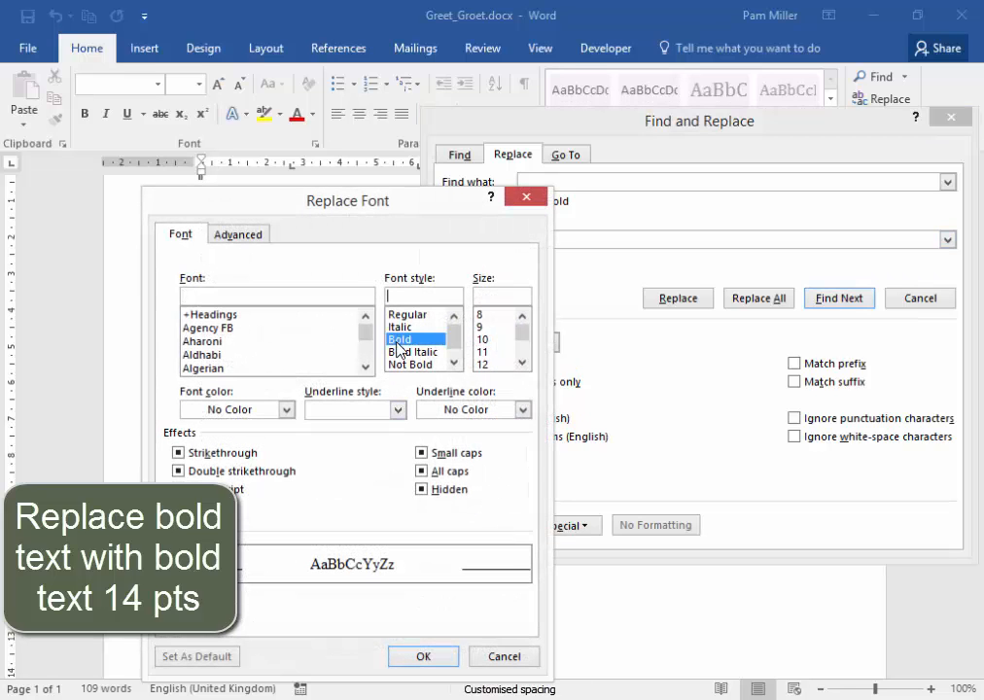
left_click(522, 363)
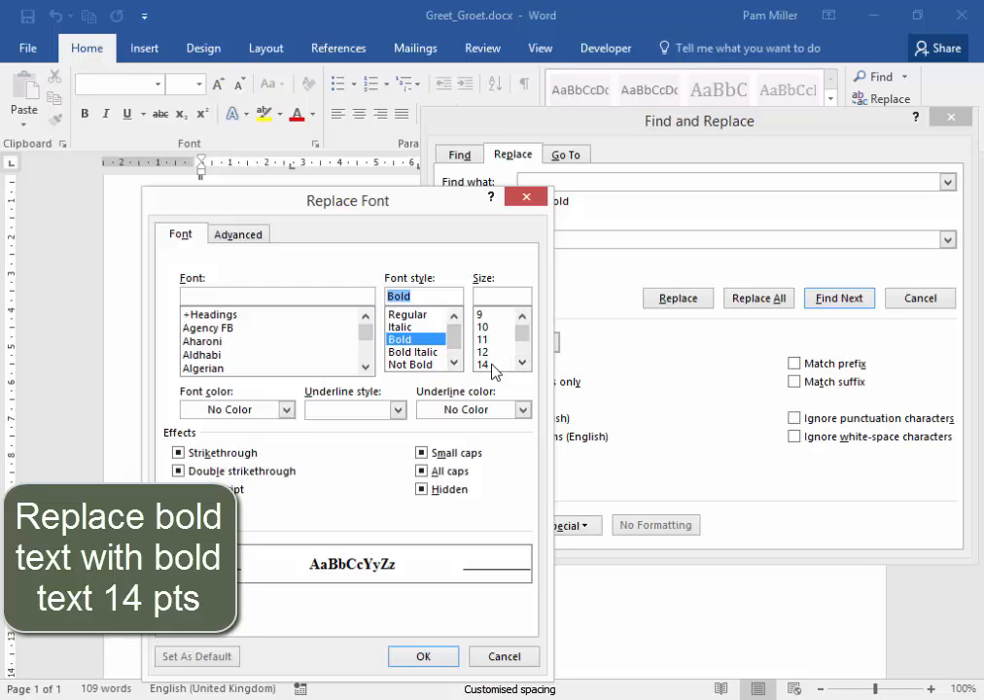
left_click(493, 365)
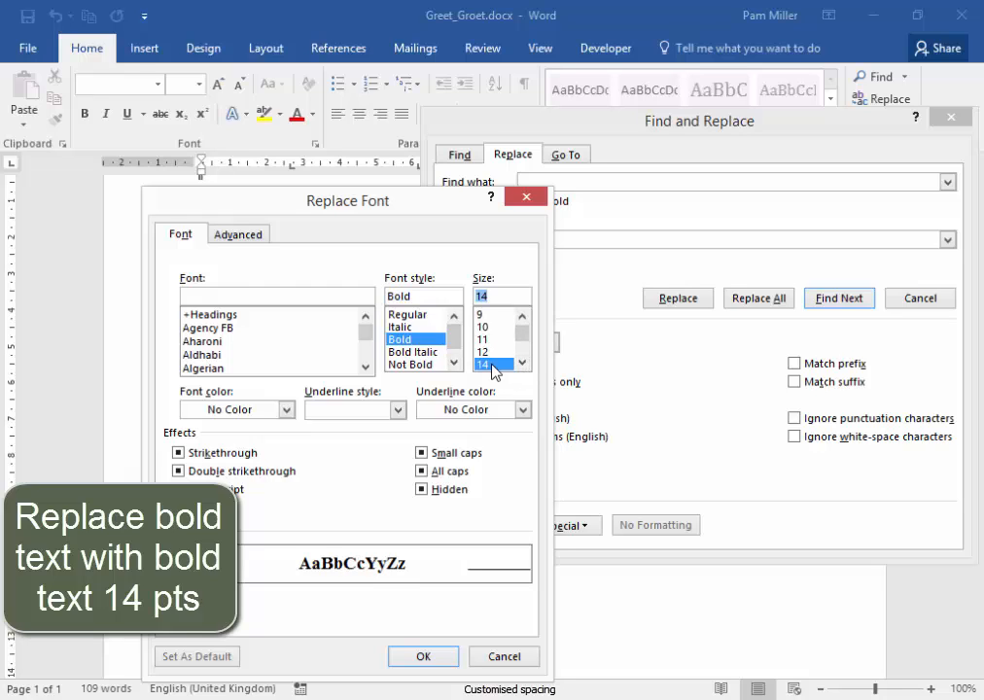
left_click(444, 652)
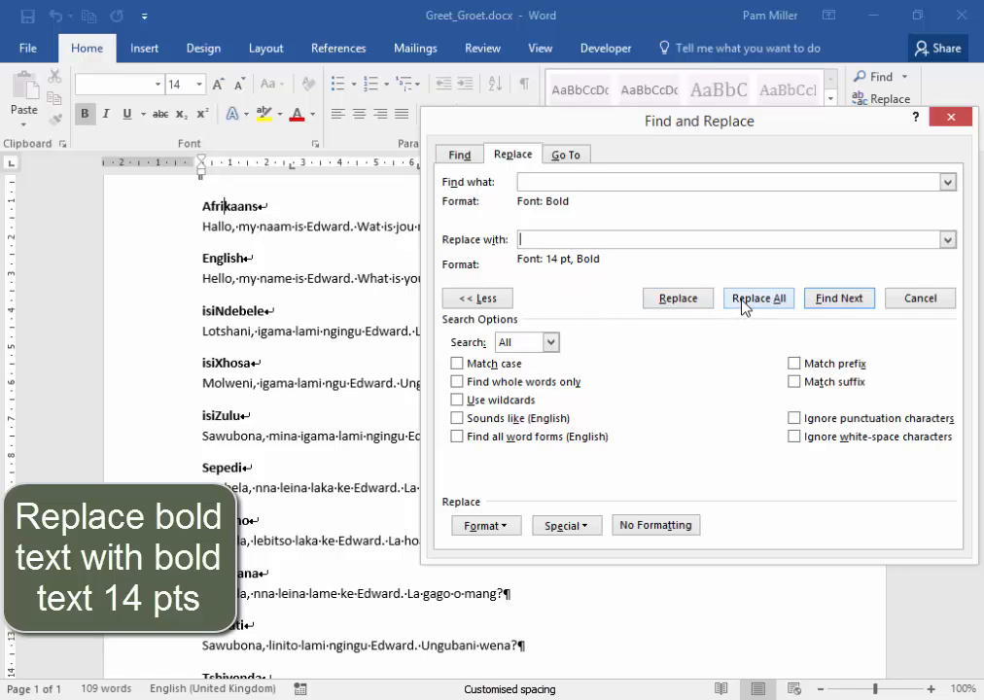
- Replace all bold text in the document with the 14 pt bold formatting, and close Find and Replace
left_click(745, 303)
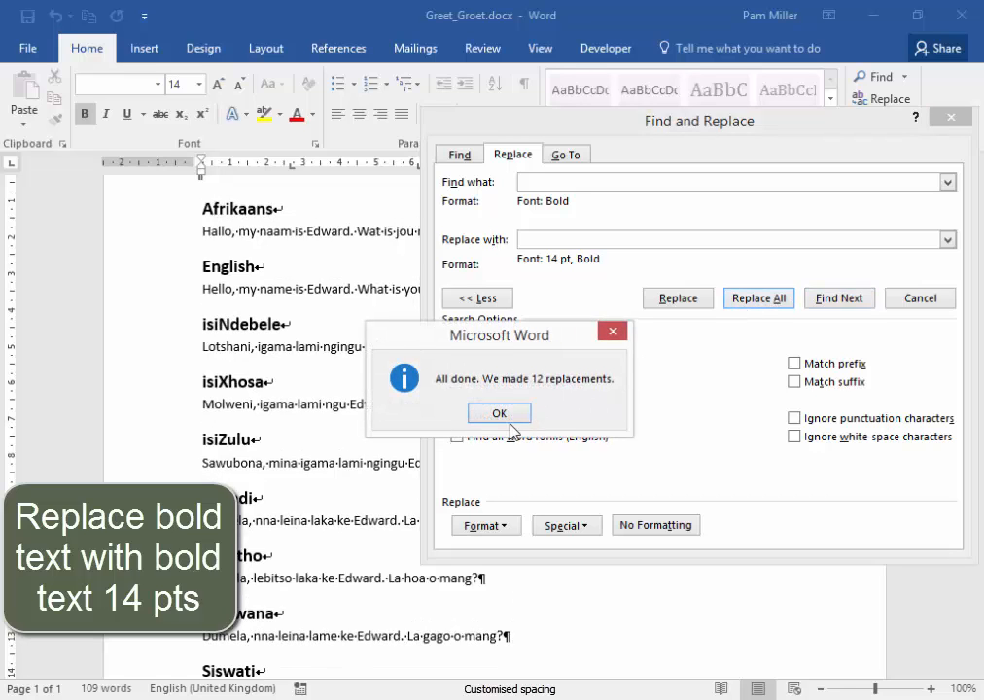
left_click(504, 414)
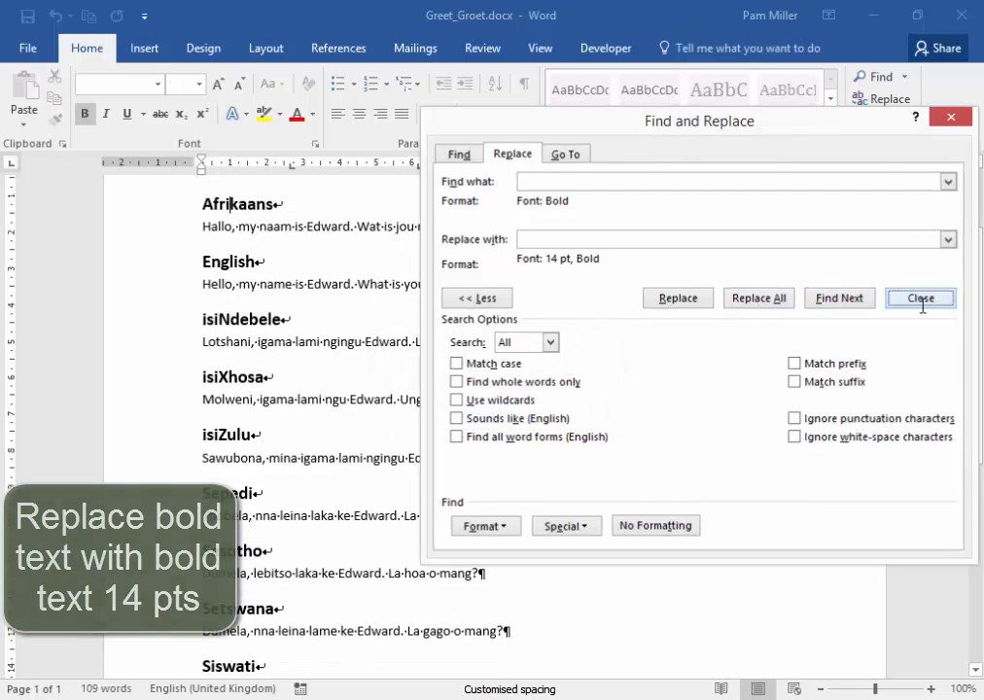
left_click(920, 300)
- Centre all the text in the document
scroll(723, 379, "up", 2)
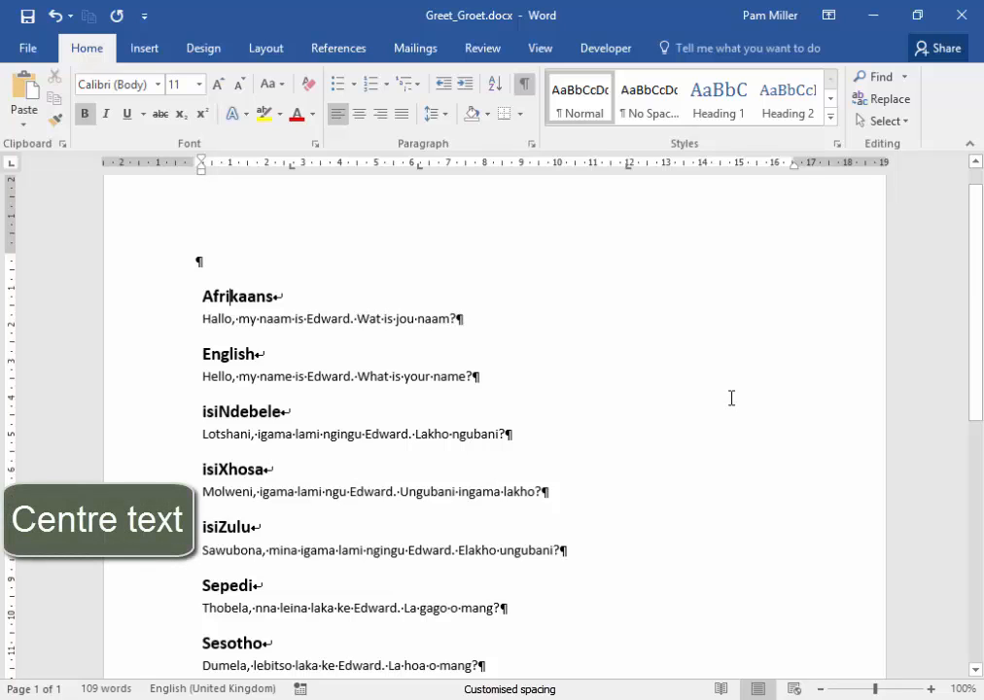
key("ctrl+a")
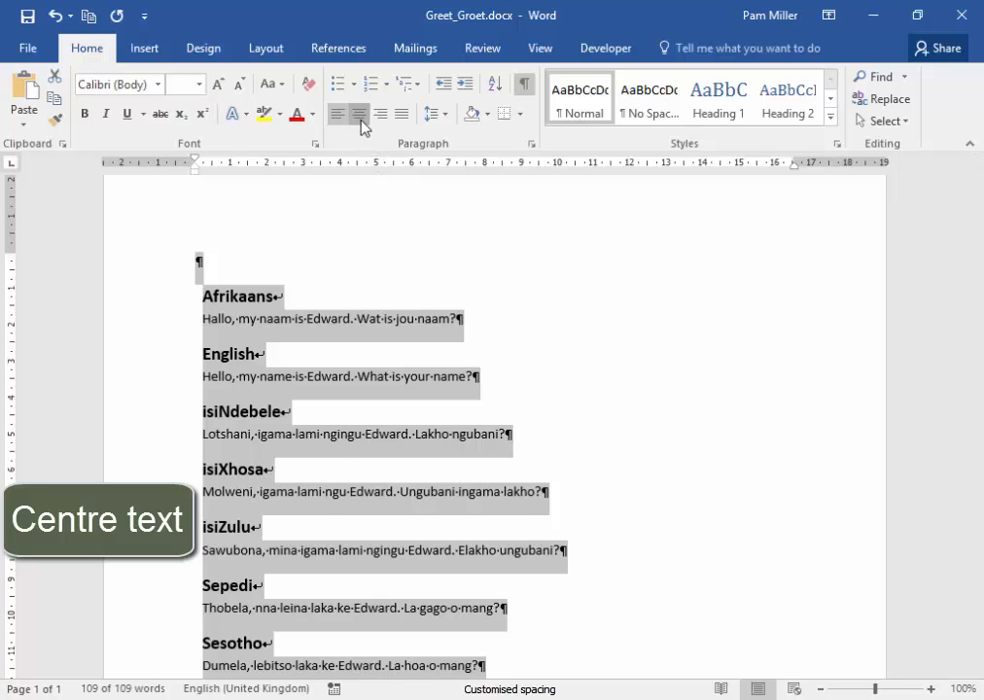
left_click(360, 116)
- Insert the heading "Greeting in all languages of the country" in a new line above the empty first paragraph
left_click(497, 259)
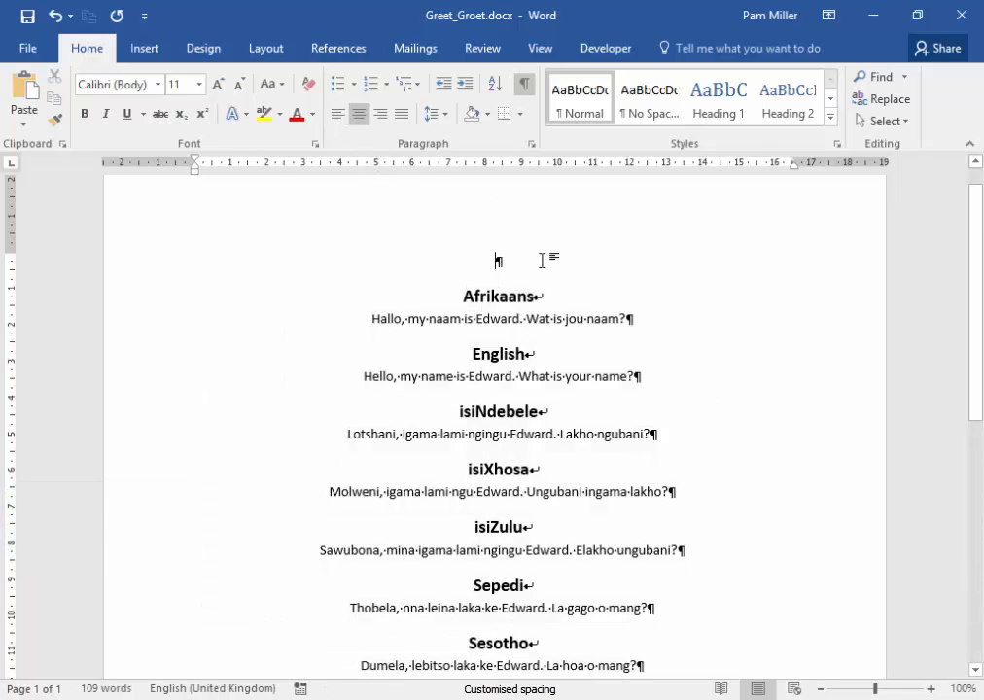
key("Return")
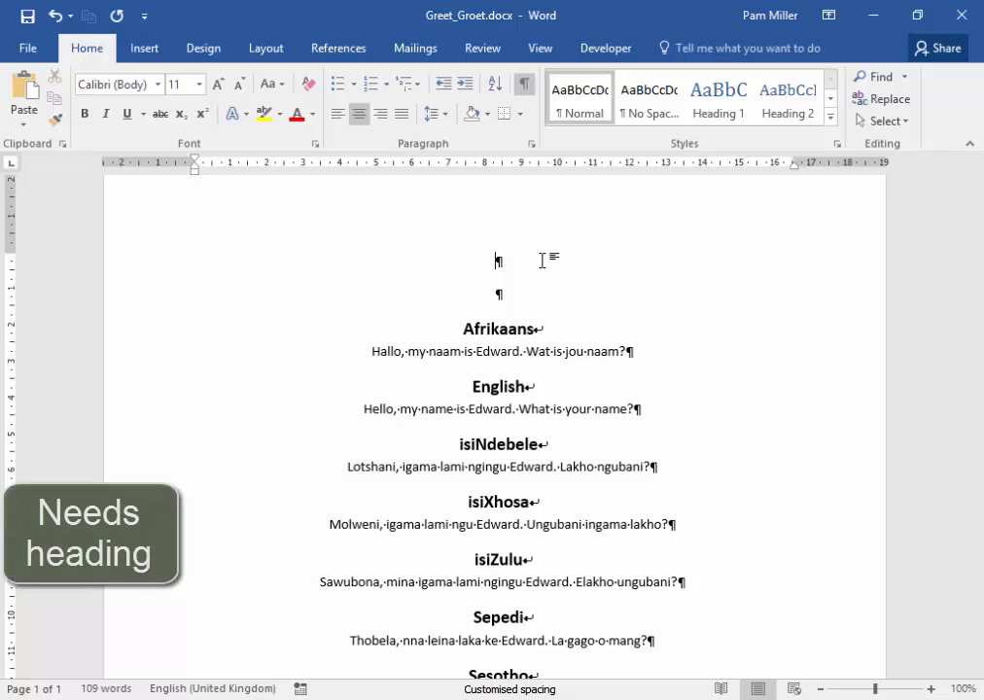
type("Gr")
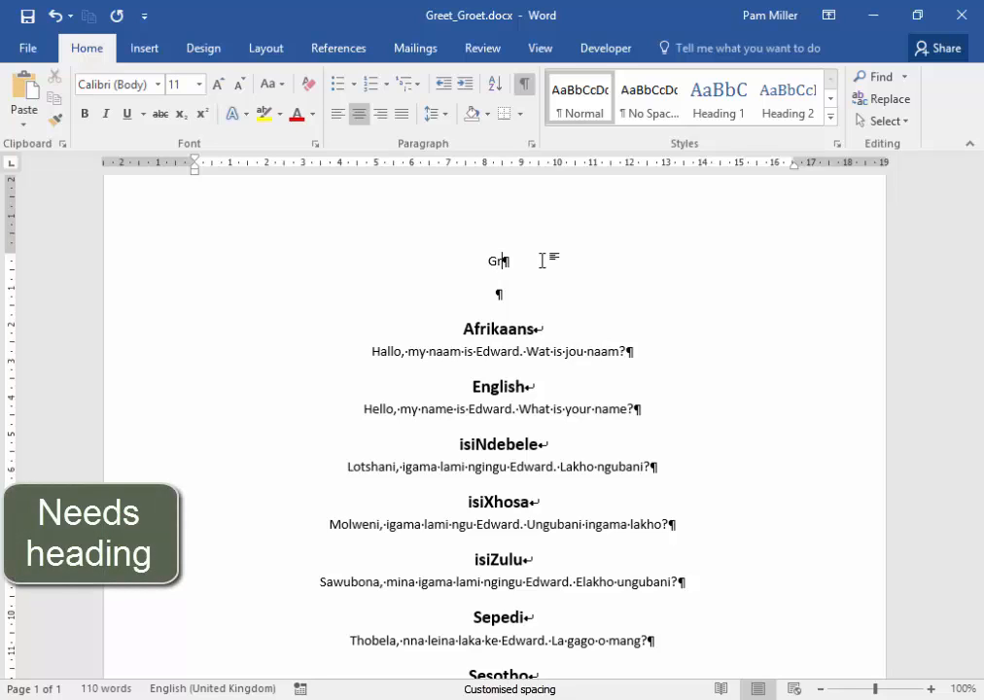
type("eeting in all ")
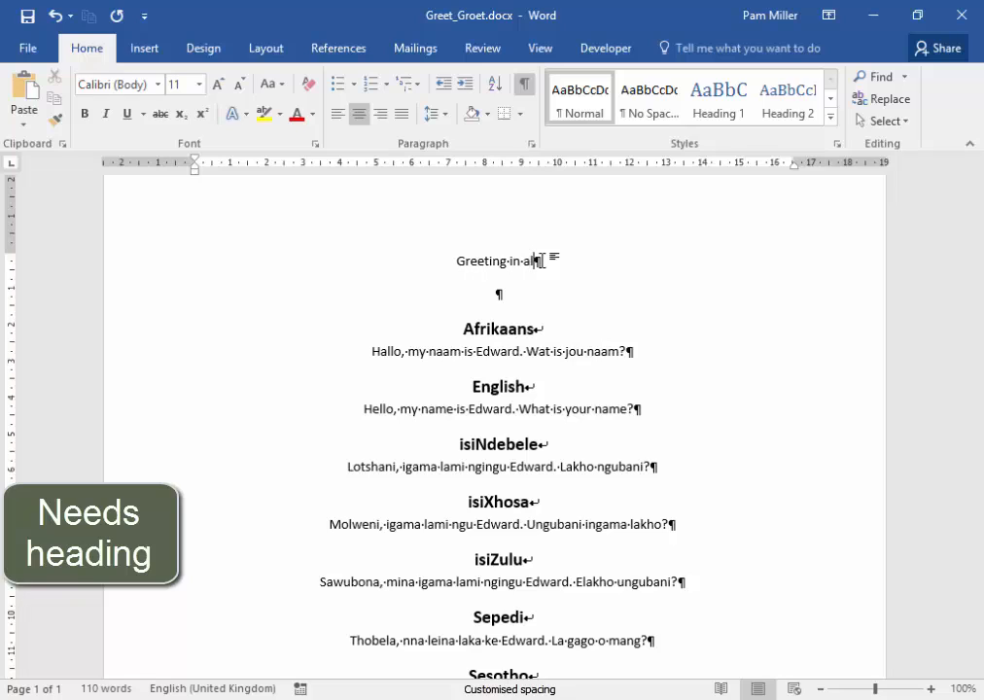
type("langu")
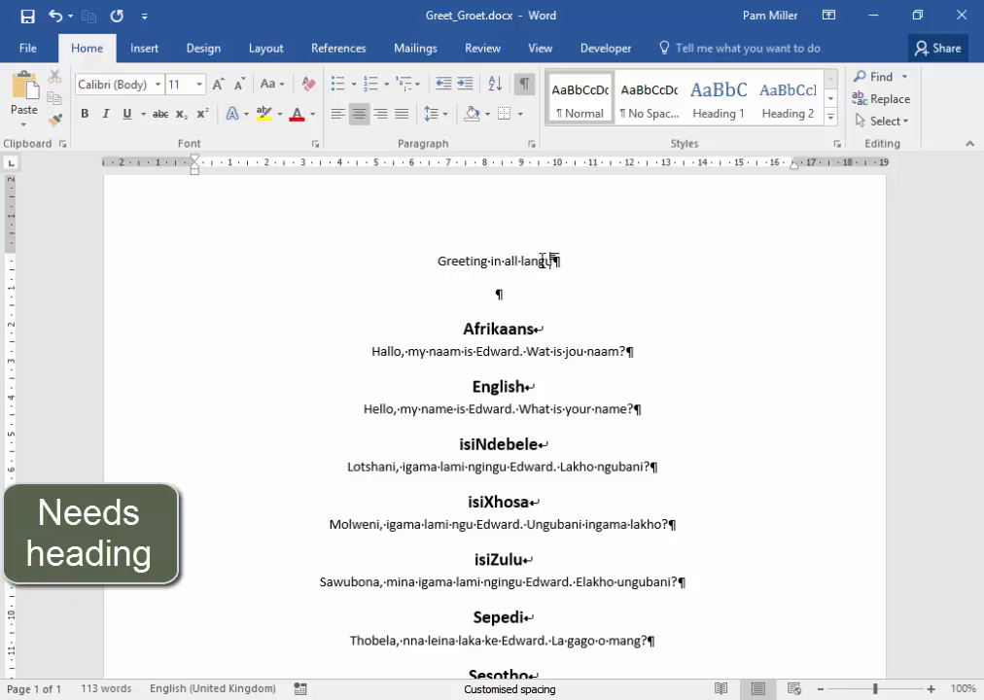
type("ages of")
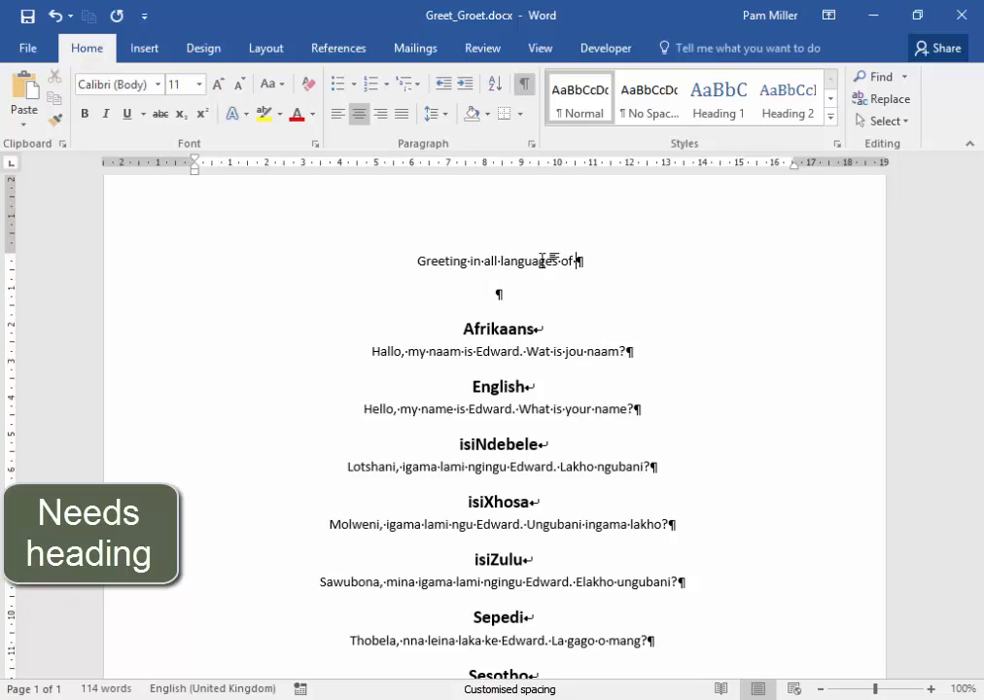
type(" the c")
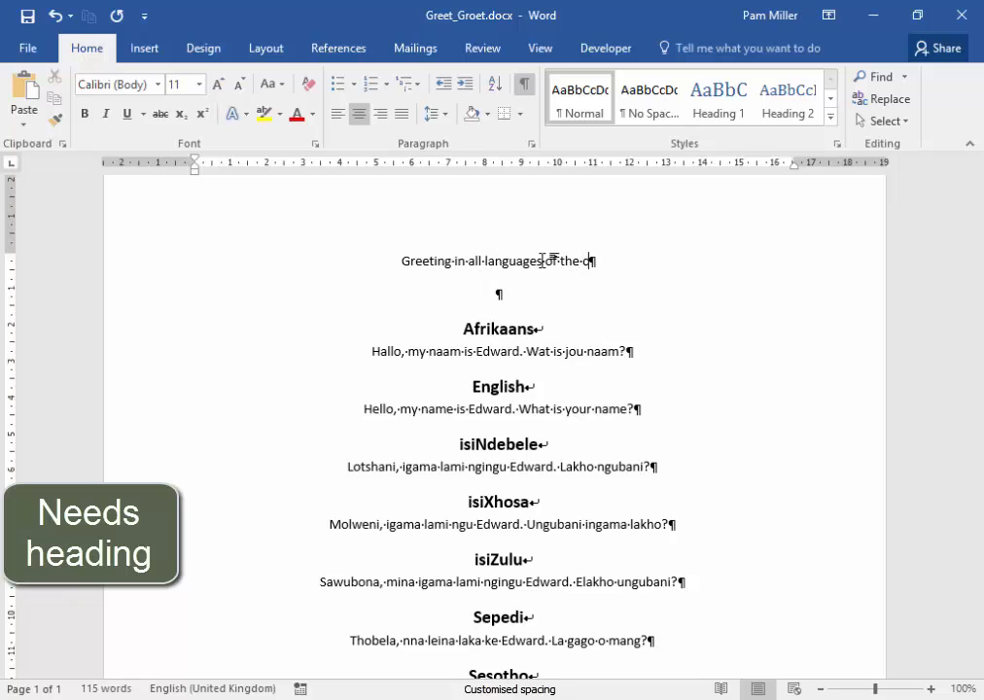
type("ountry")
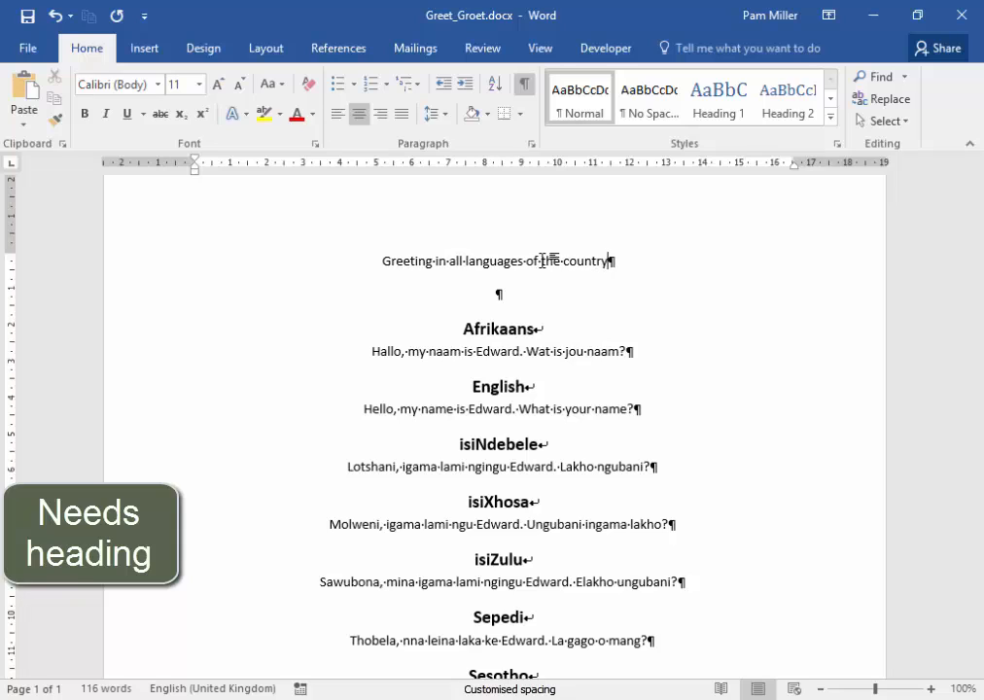
- Enlarge the heading "Greeting in all languages of the country" to 18 pt and make it bold
left_click_drag(637, 267, 378, 266)
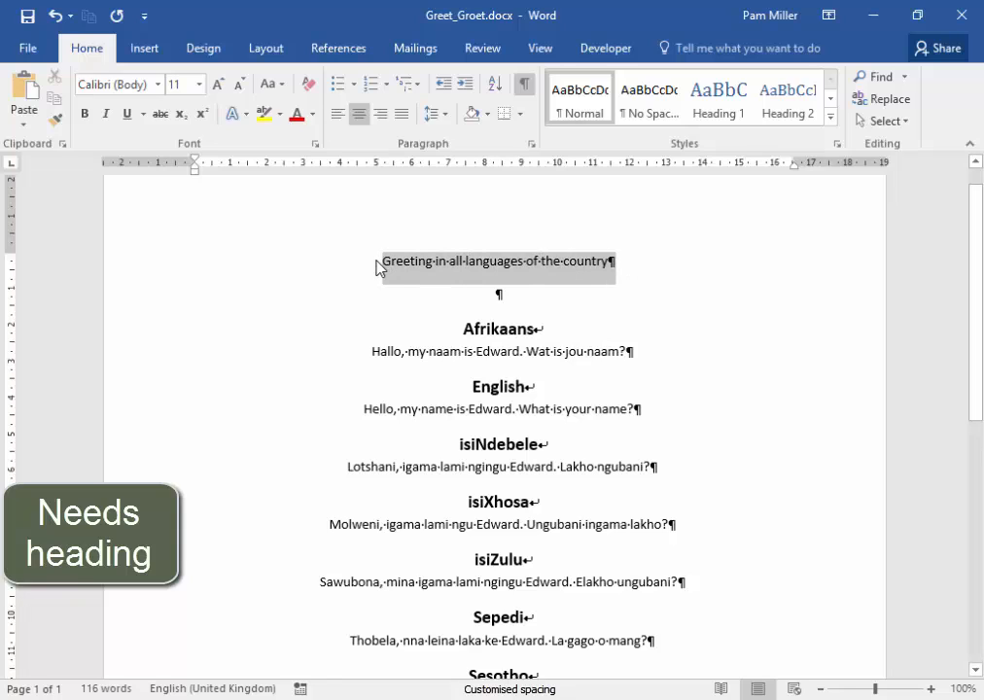
left_click(219, 85)
left_click(219, 85)
left_click(219, 86)
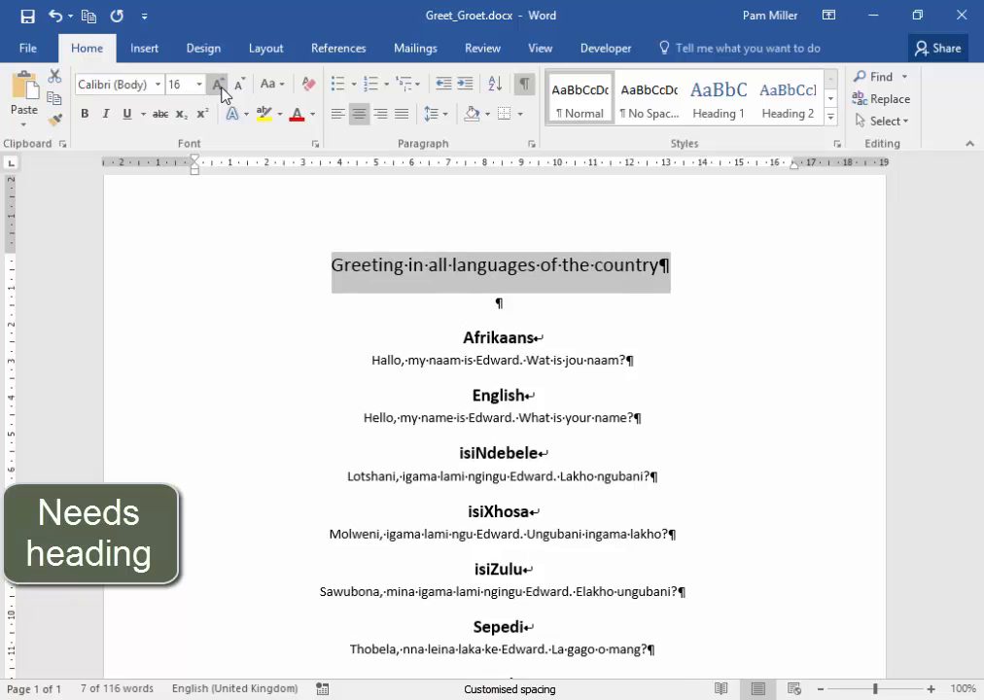
left_click(219, 86)
left_click(87, 115)
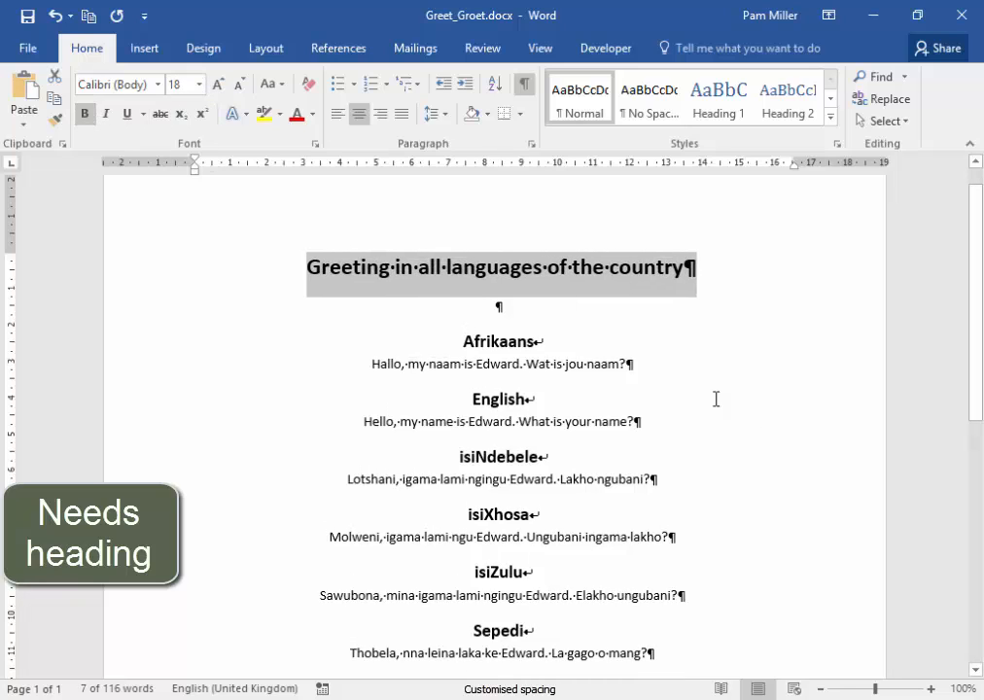
left_click(753, 442)
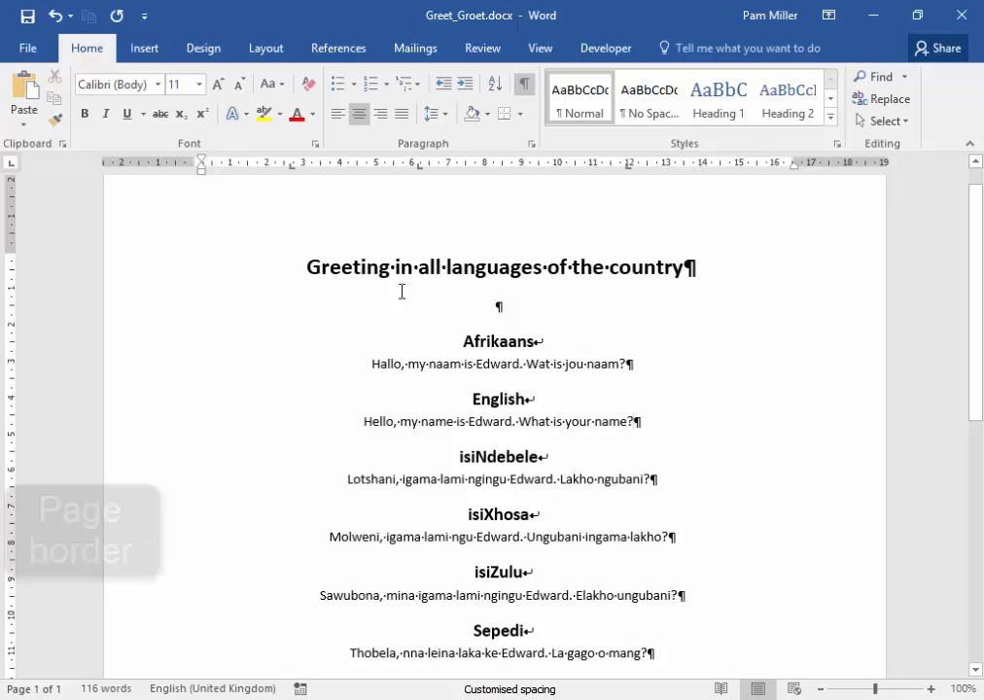
- Add a 3 pt box page border in a thick-and-thin line style to the whole document, and hide the formatting marks
left_click(520, 115)
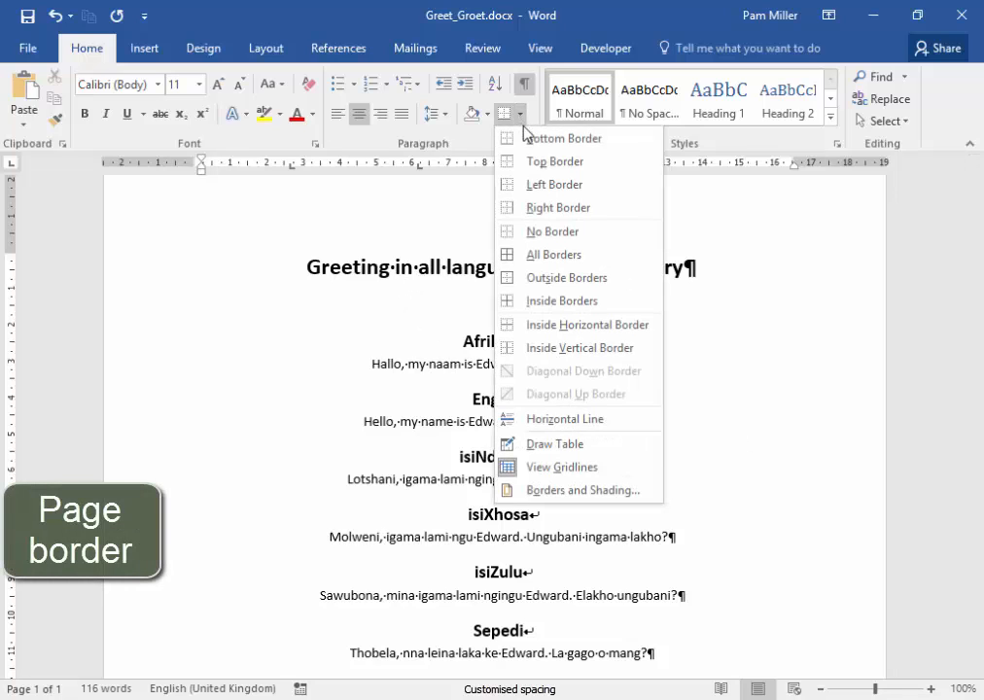
left_click(541, 491)
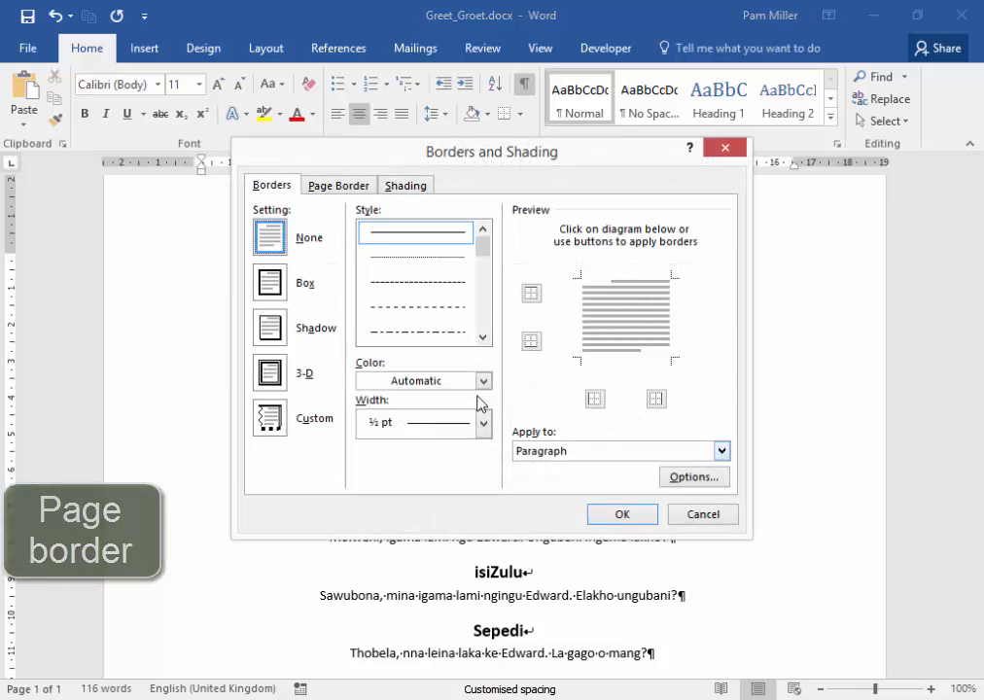
left_click(338, 187)
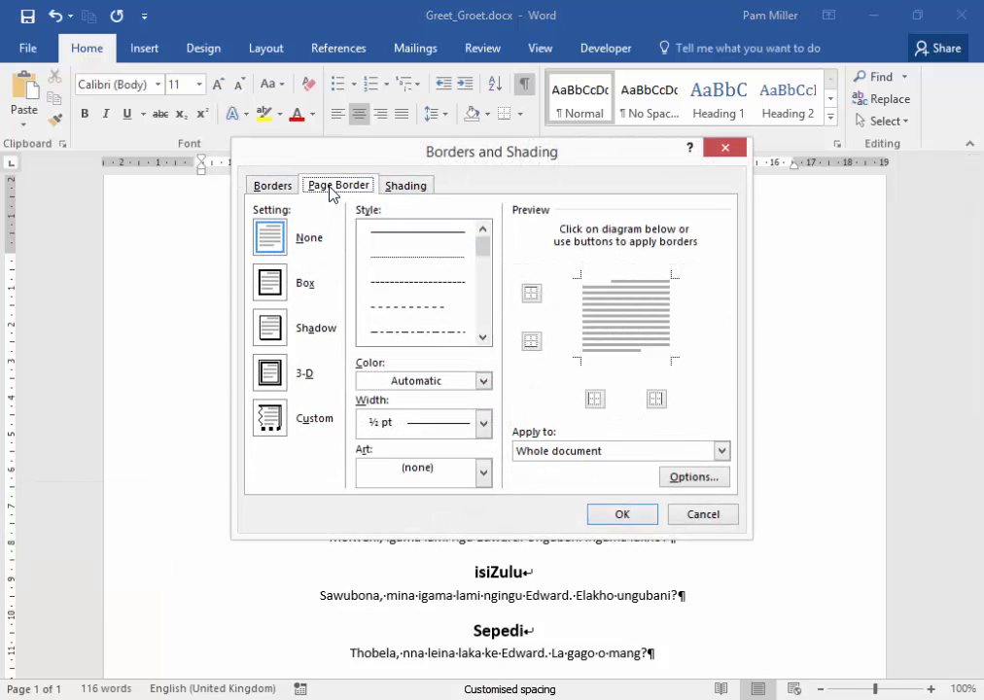
left_click(483, 422)
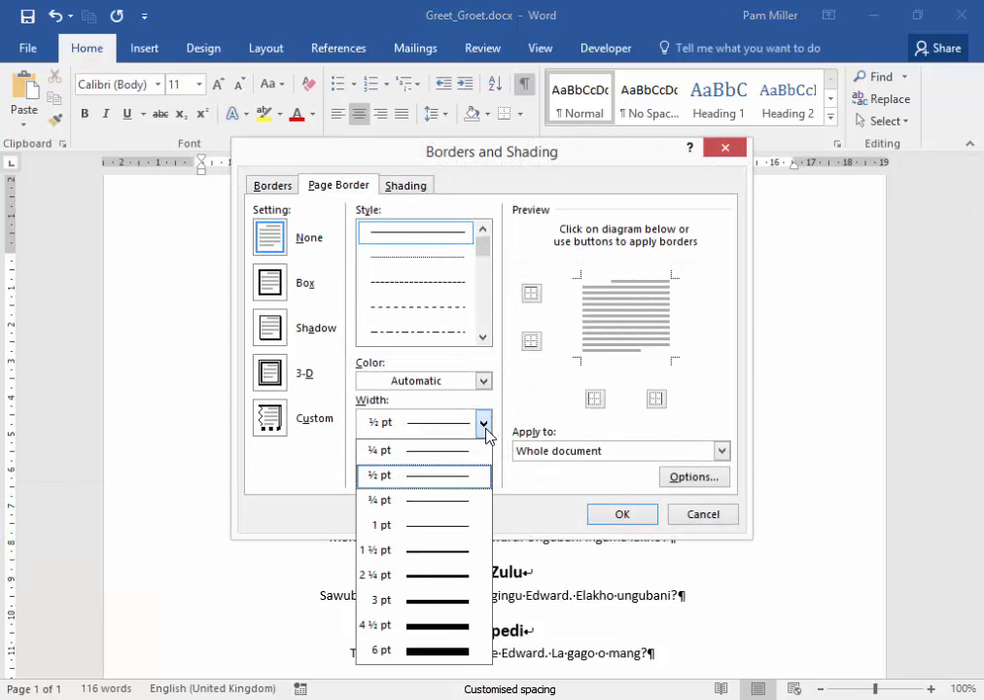
left_click(442, 579)
scroll(489, 281, "down", 2)
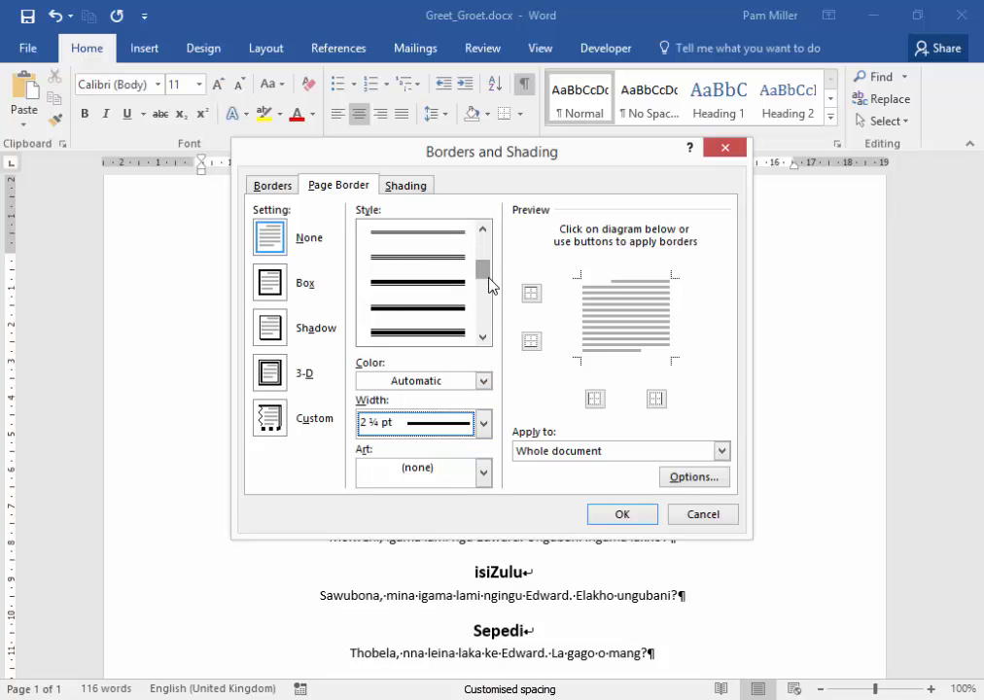
left_click(387, 288)
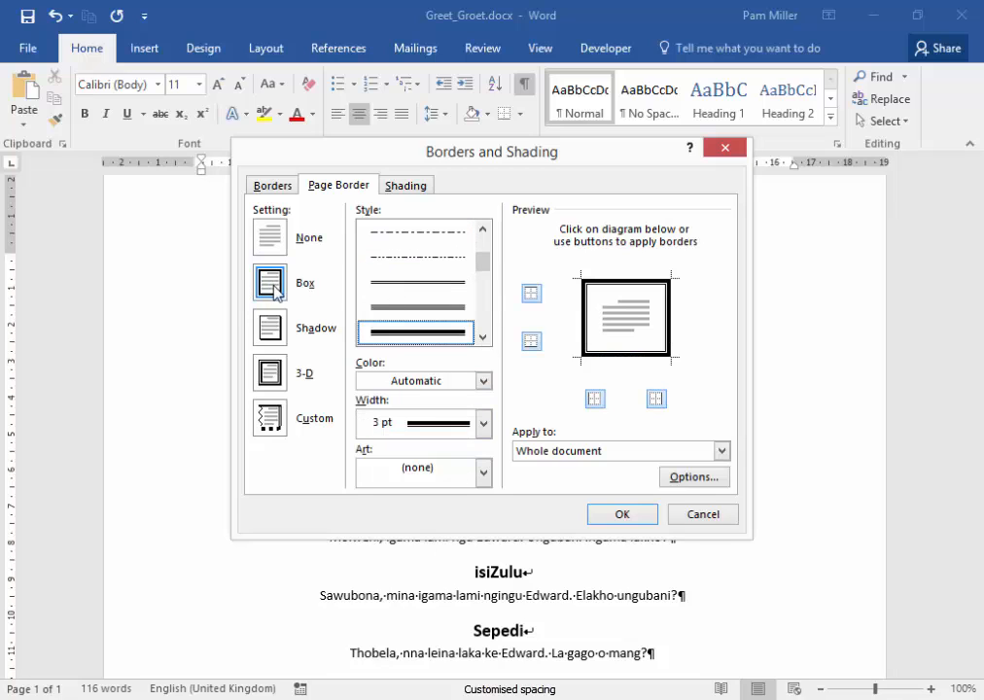
left_click(620, 514)
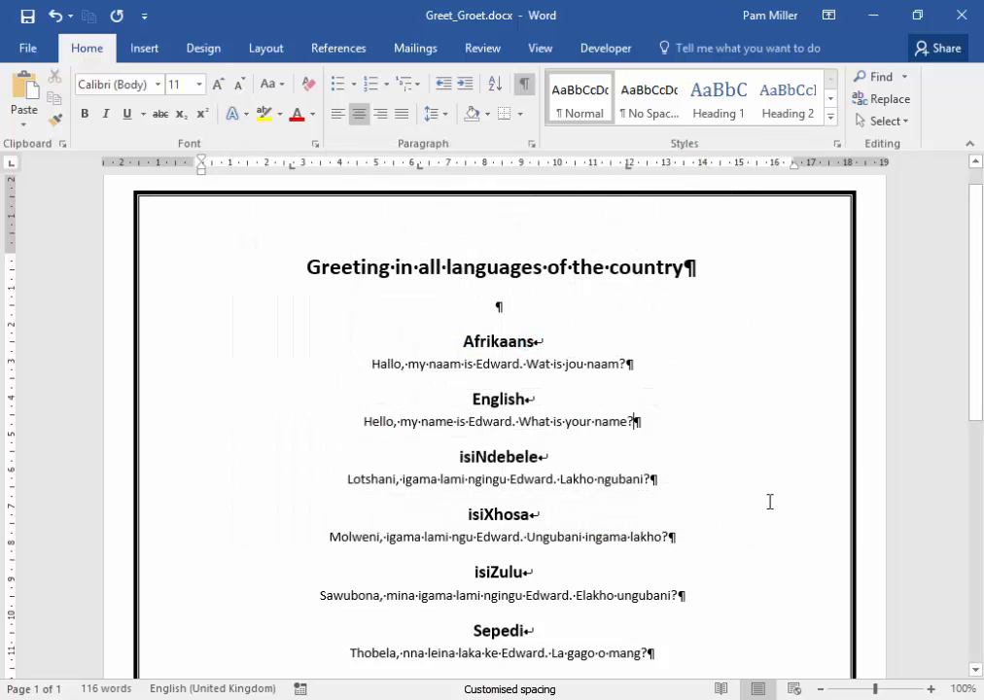
left_click(524, 84)
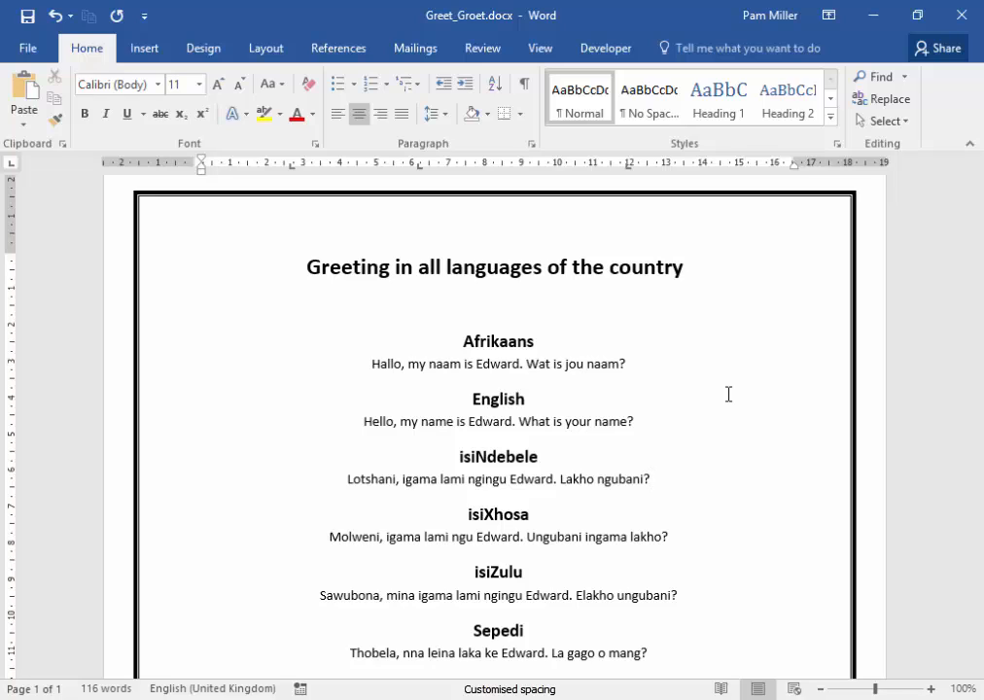
left_click(282, 86)
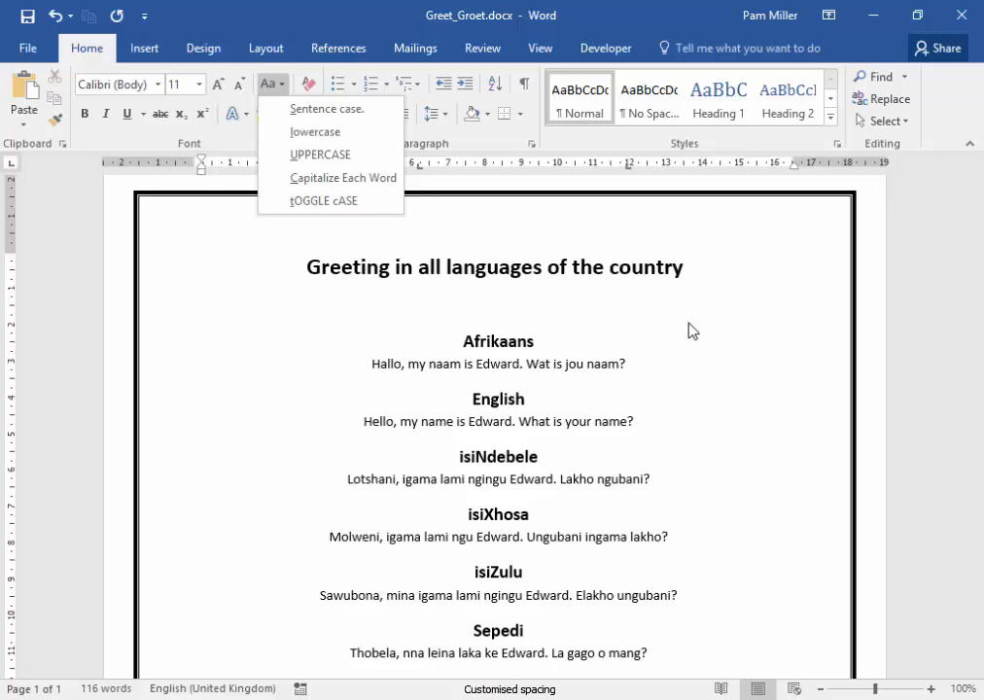
key("Escape")
left_click(883, 98)
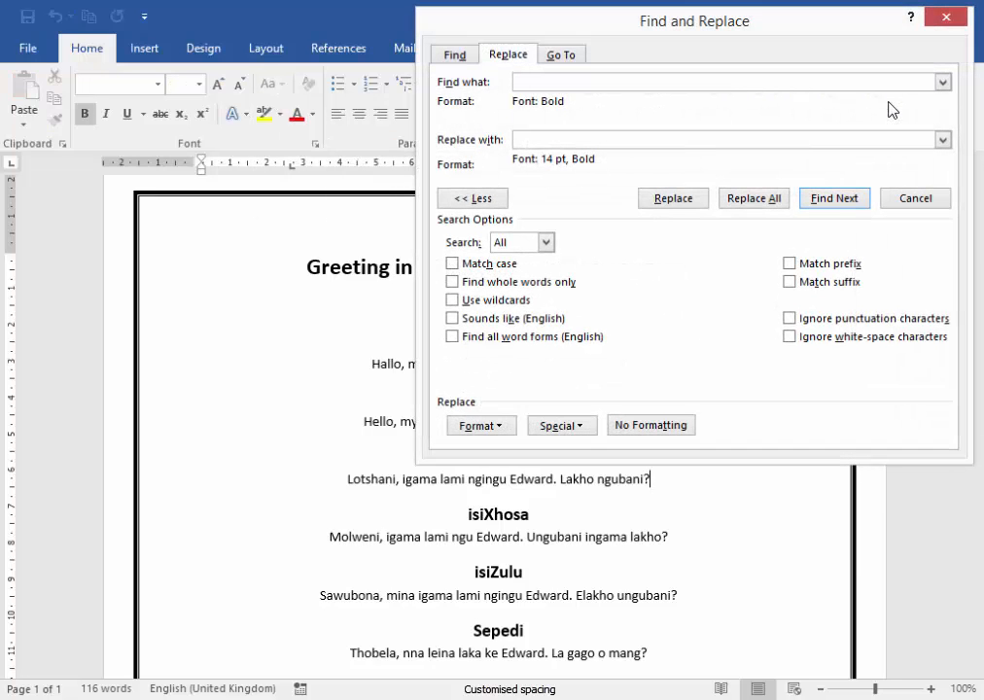
left_click(930, 202)
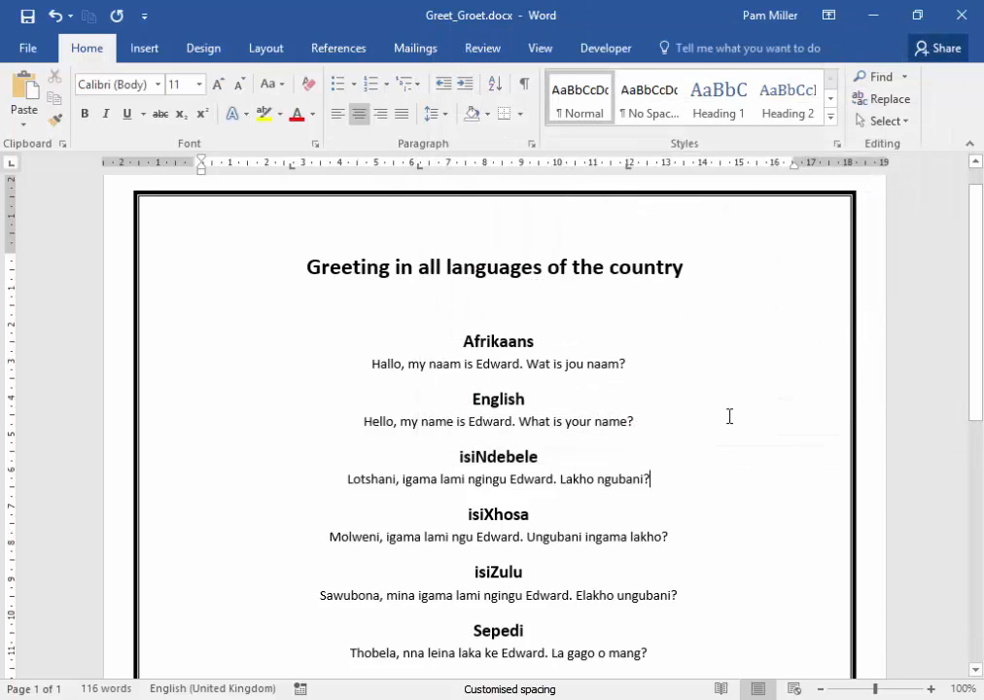
scroll(742, 417, "down", 5)
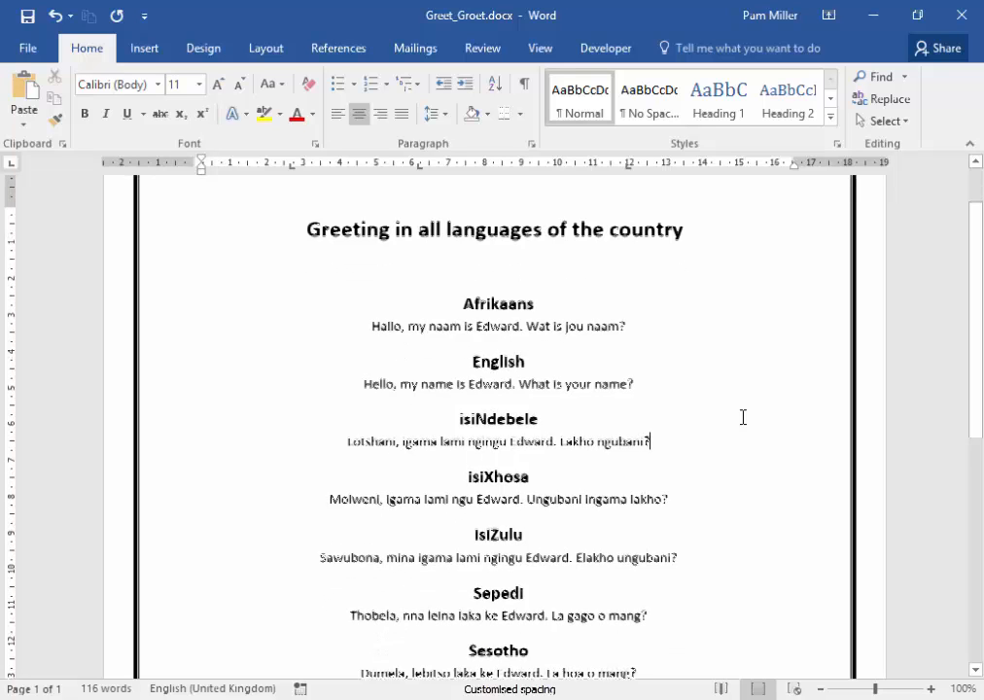
scroll(743, 417, "down", 2)
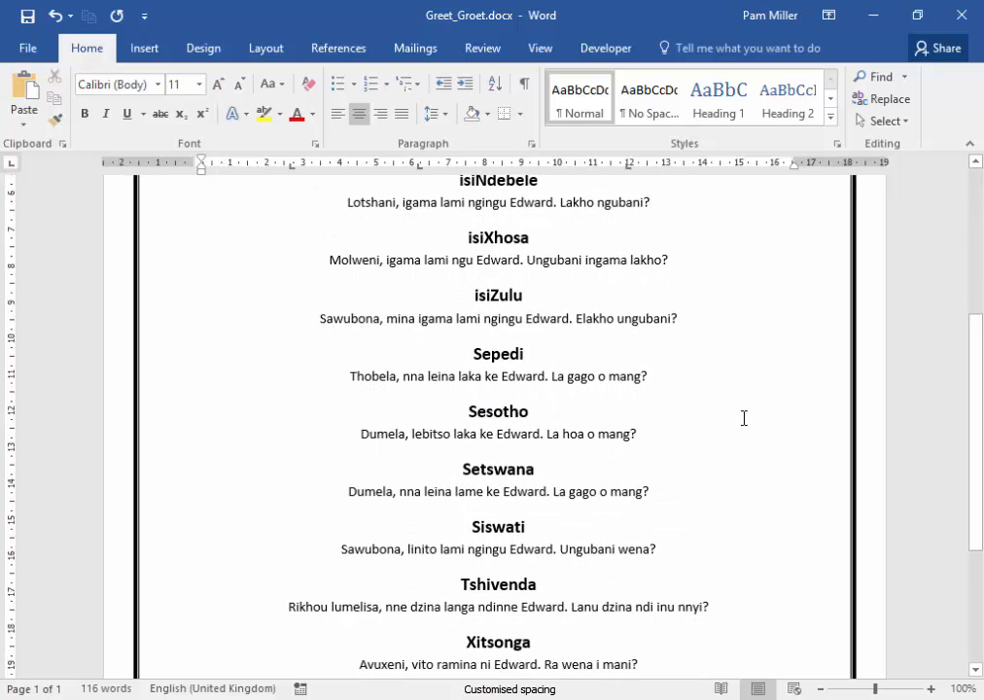